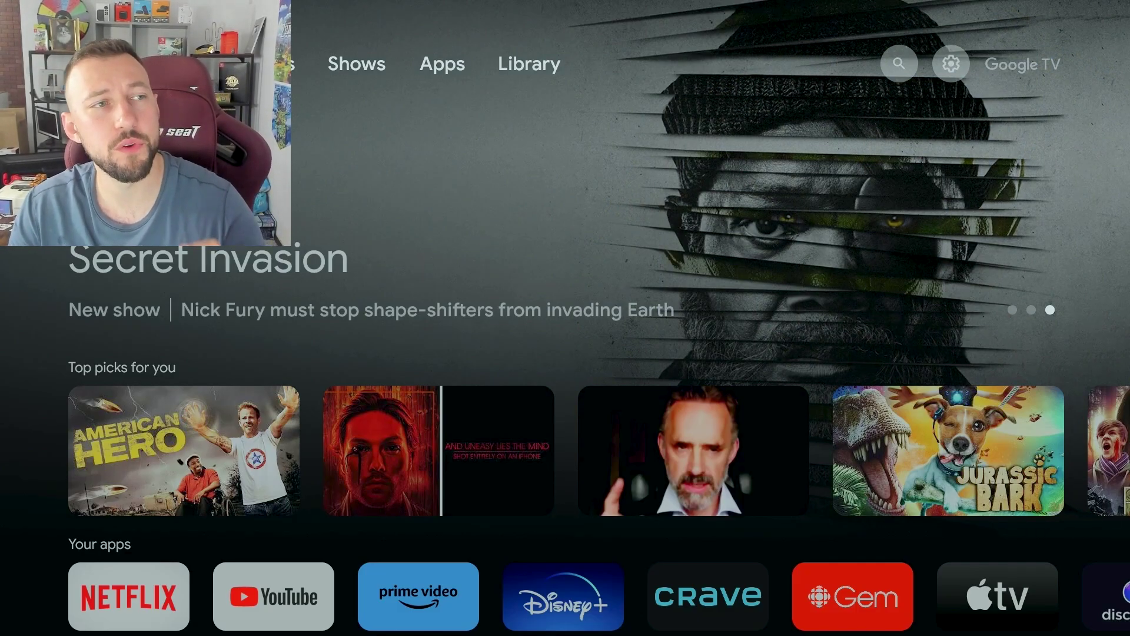
# - Go from the quick settings panel into the full Settings and open the System page
pyautogui.press('Right')
pyautogui.press('Right')
pyautogui.press('Right')
pyautogui.press('Right')
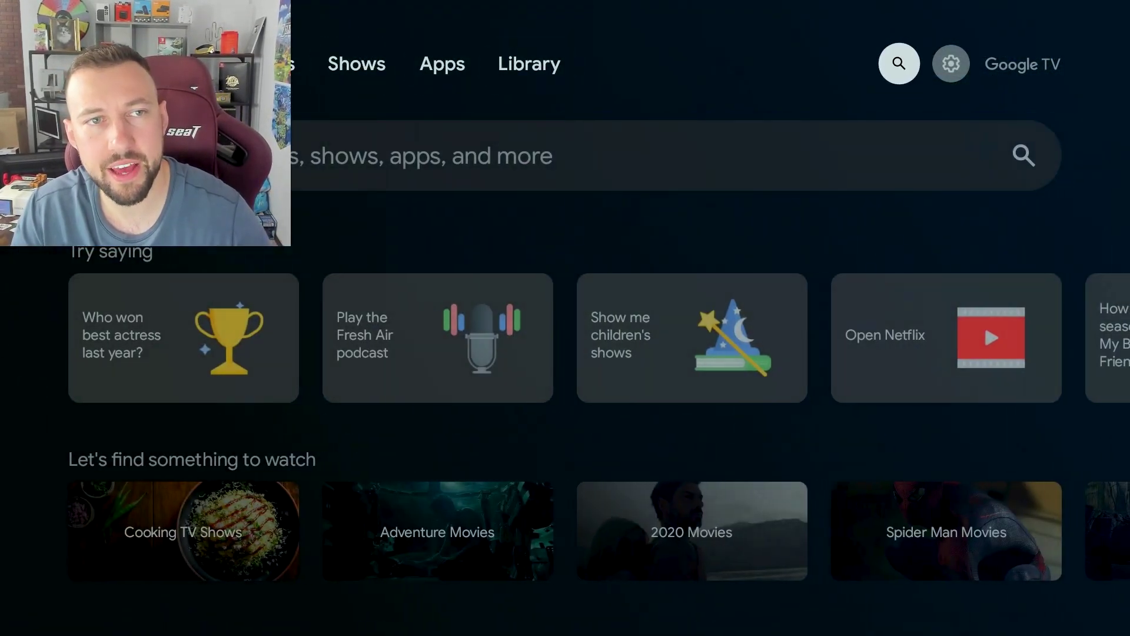
pyautogui.press('Right')
pyautogui.press('Return')
pyautogui.press('Down')
pyautogui.press('Up')
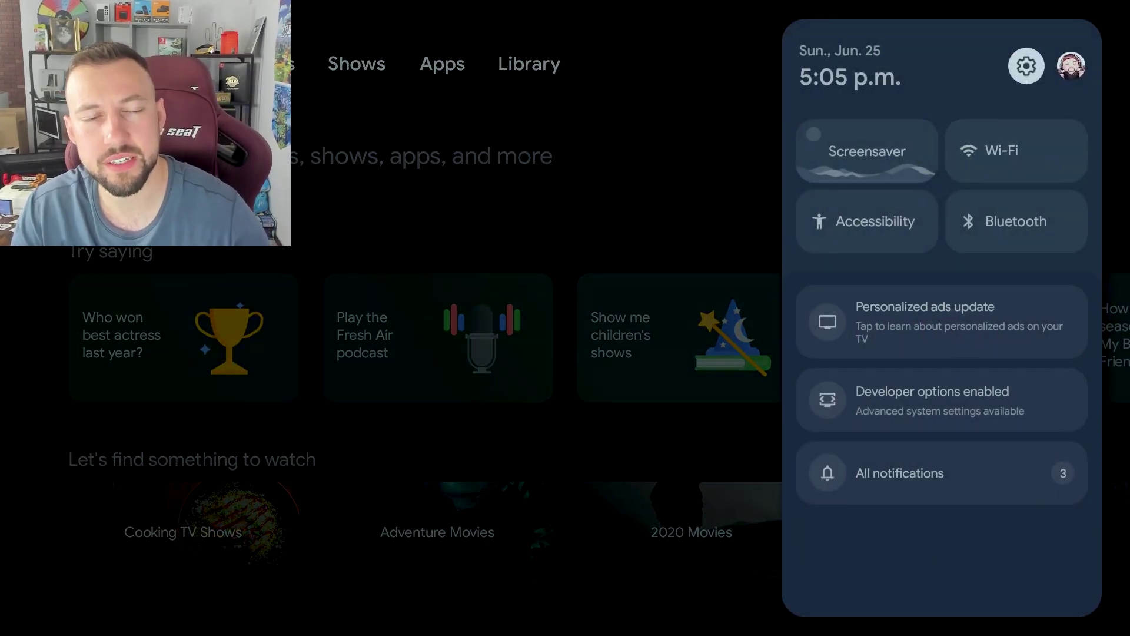
pyautogui.press('Return')
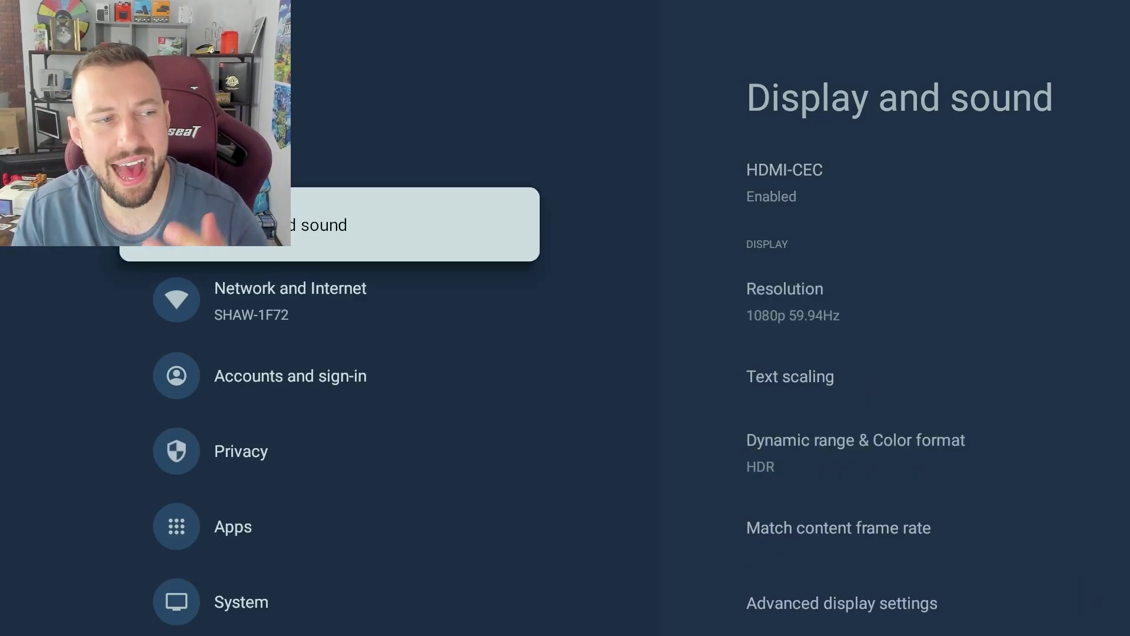
pyautogui.press('Down')
pyautogui.press('Down')
pyautogui.press('Down')
pyautogui.press('Down')
pyautogui.press('Down')
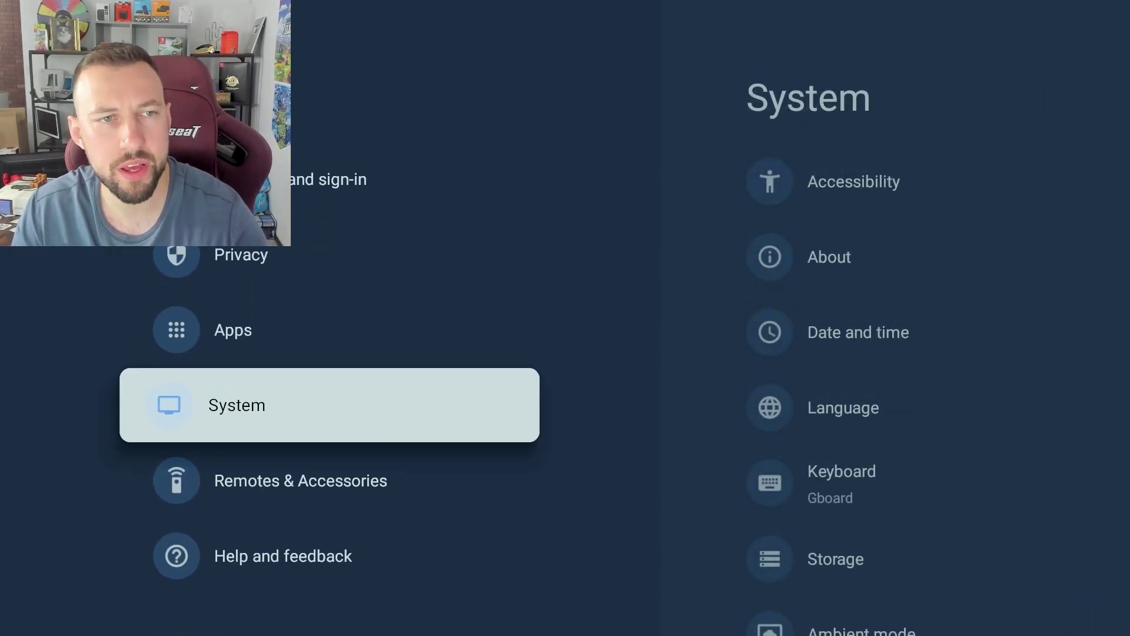
pyautogui.press('Return')
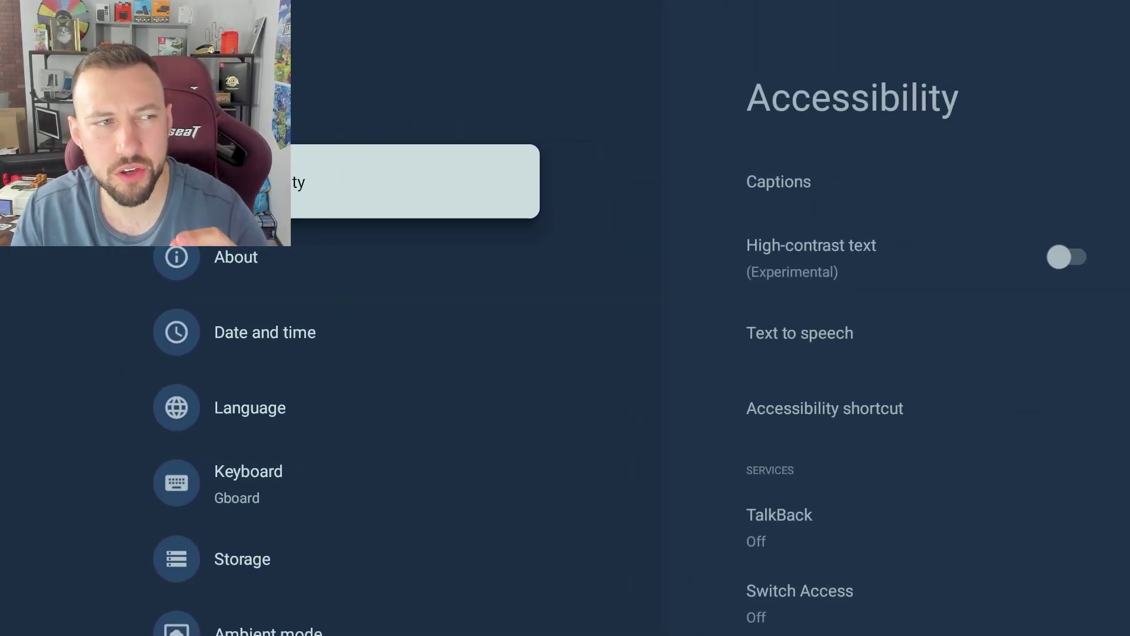
pyautogui.press('Escape')
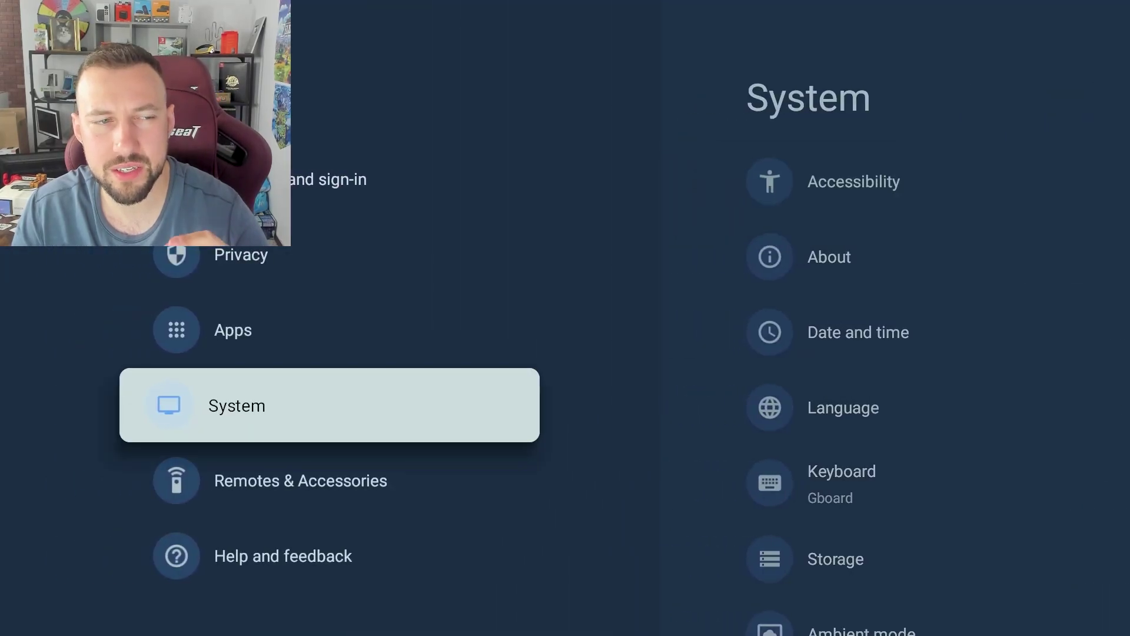
pyautogui.press('Return')
pyautogui.press('Escape')
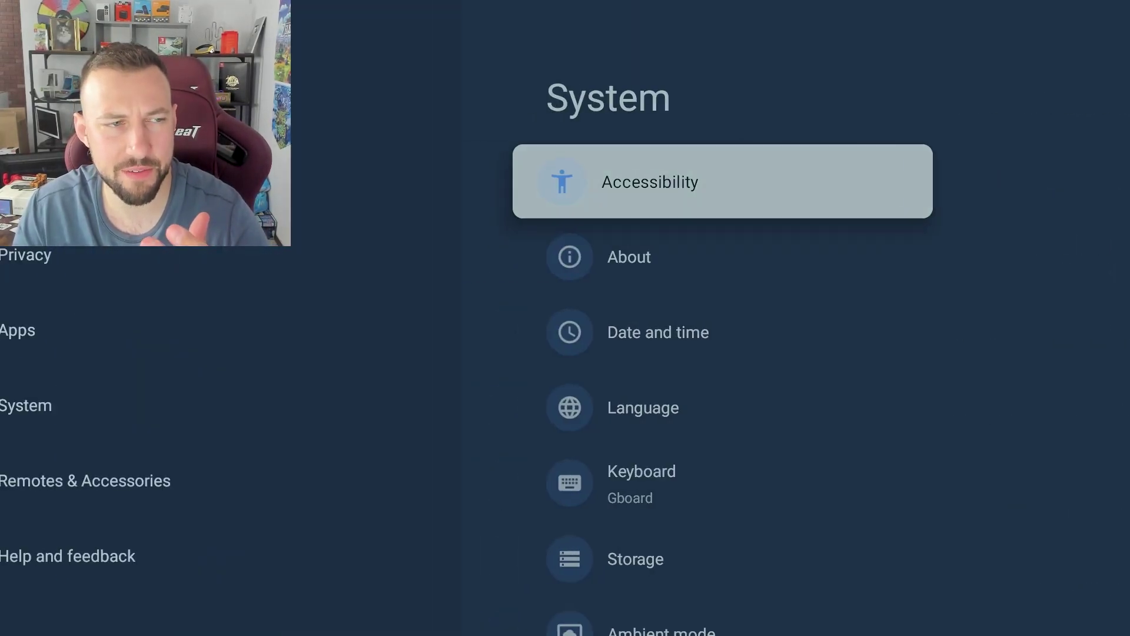
pyautogui.press('Return')
pyautogui.press('Escape')
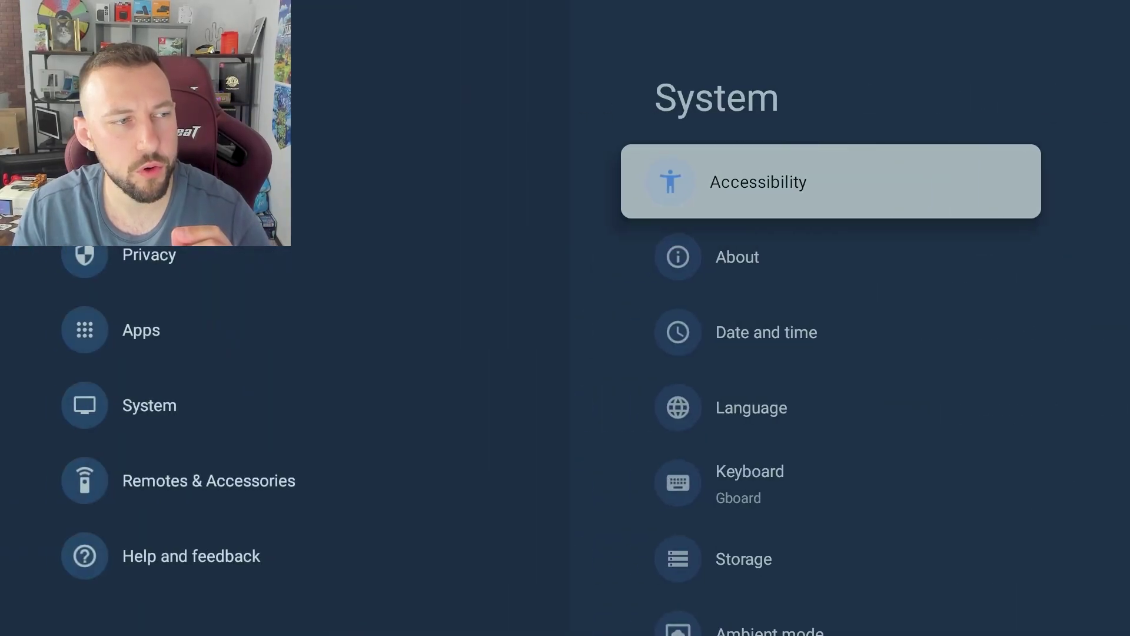
pyautogui.press('Return')
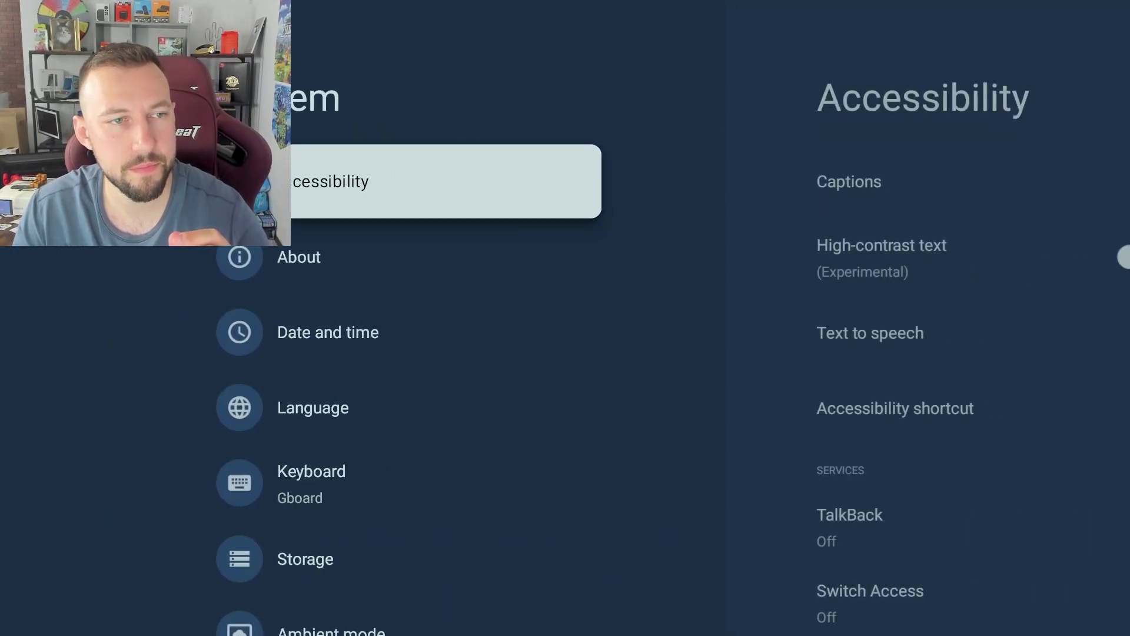
# - Select Android TV OS build under About to confirm developer mode, then return to System
pyautogui.press('Down')
pyautogui.press('Down')
pyautogui.press('Up')
pyautogui.press('Return')
pyautogui.press('Down')
pyautogui.press('Down')
pyautogui.press('Down')
pyautogui.press('Down')
pyautogui.press('Down')
pyautogui.press('Down')
pyautogui.press('Down')
pyautogui.press('Down')
pyautogui.press('Down')
pyautogui.press('Down')
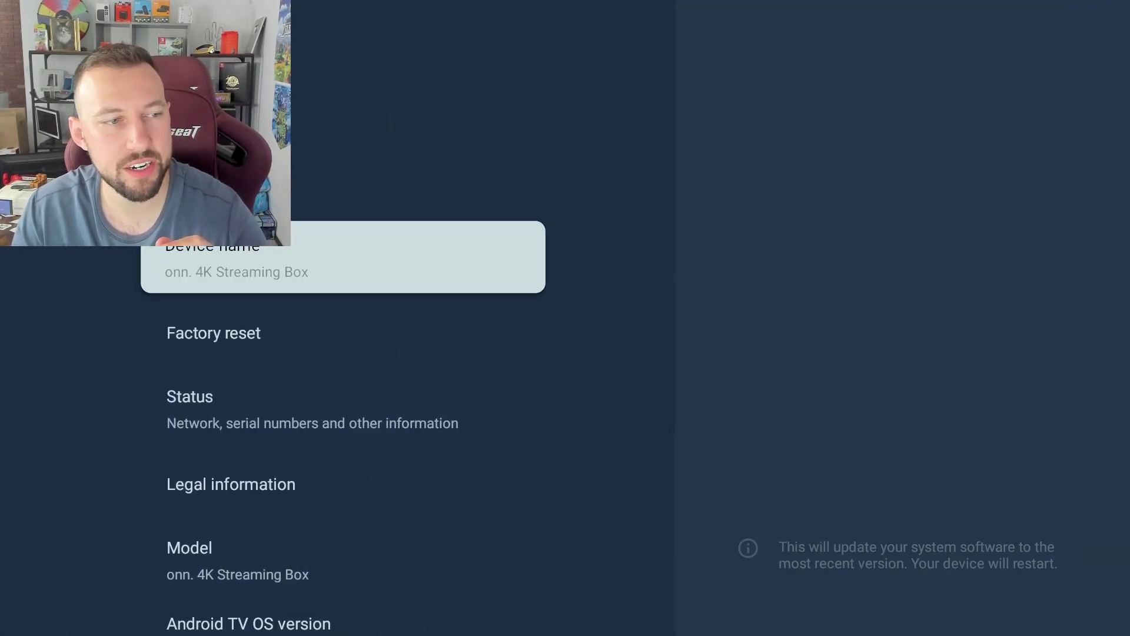
pyautogui.press('Up')
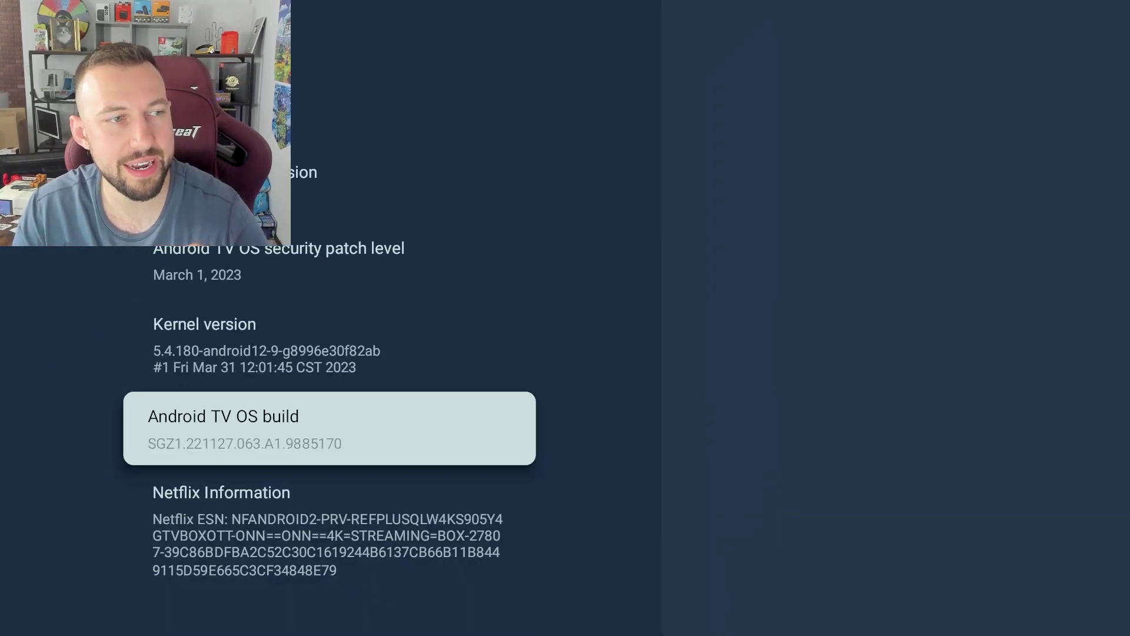
pyautogui.press('Return')
pyautogui.press('Return')
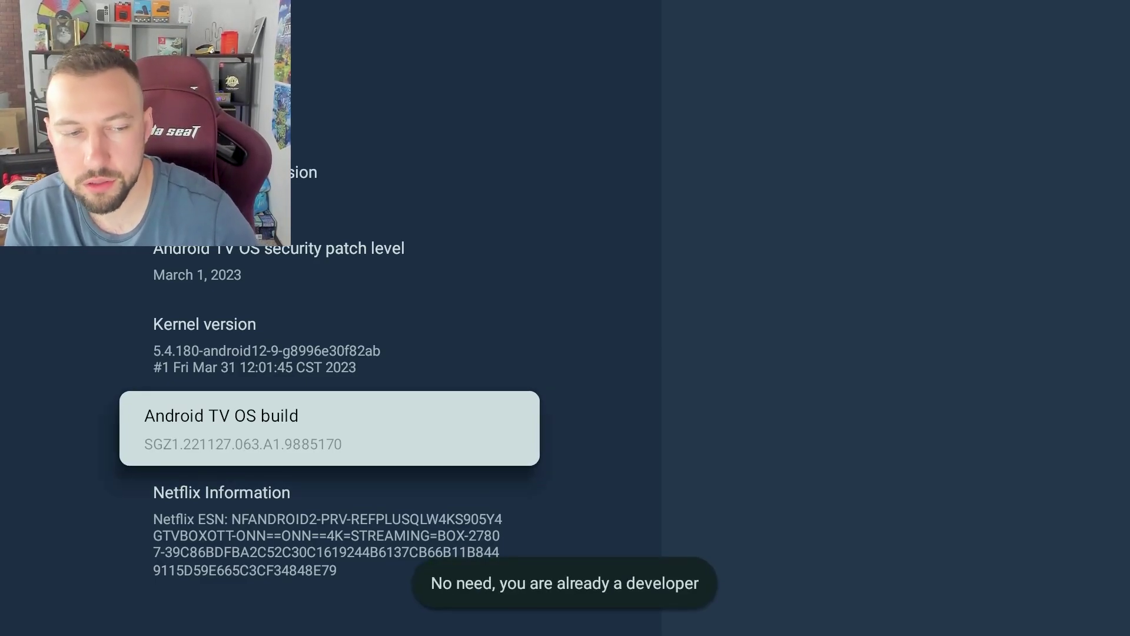
pyautogui.press('Escape')
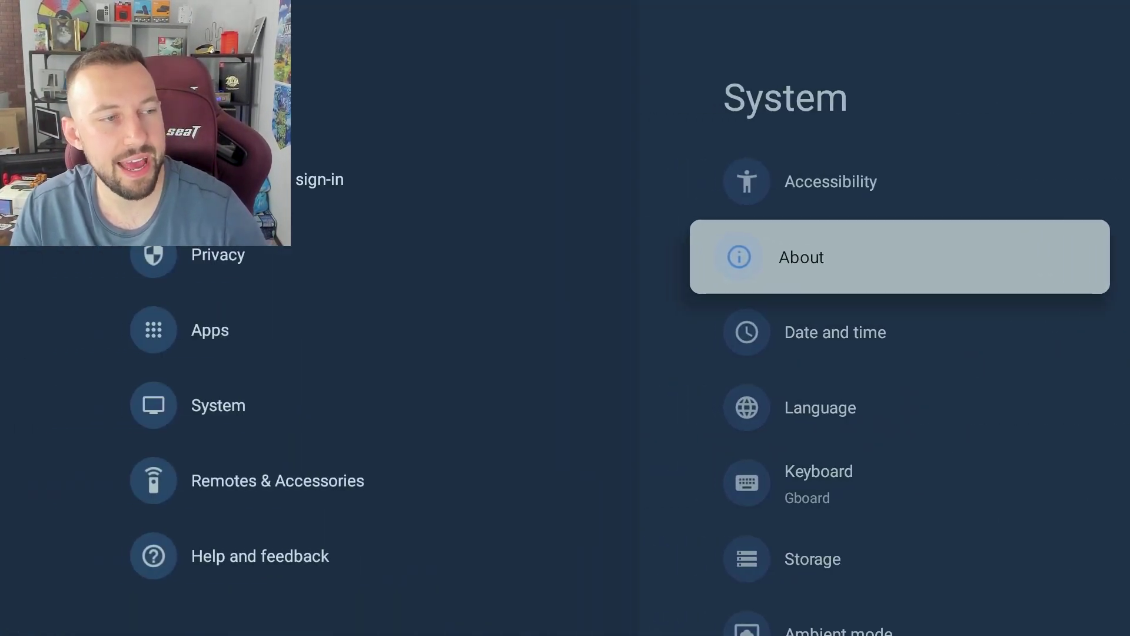
# - Leave settings for the home screen and open full-screen search with the keyboard
pyautogui.press('Escape')
pyautogui.press('Escape')
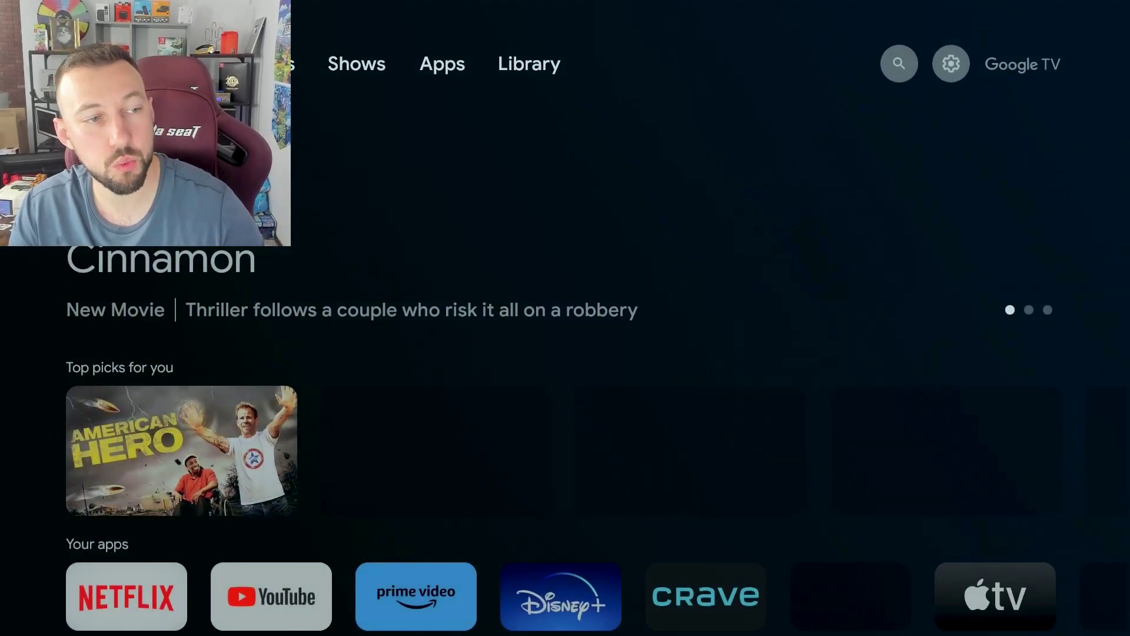
pyautogui.press('Right')
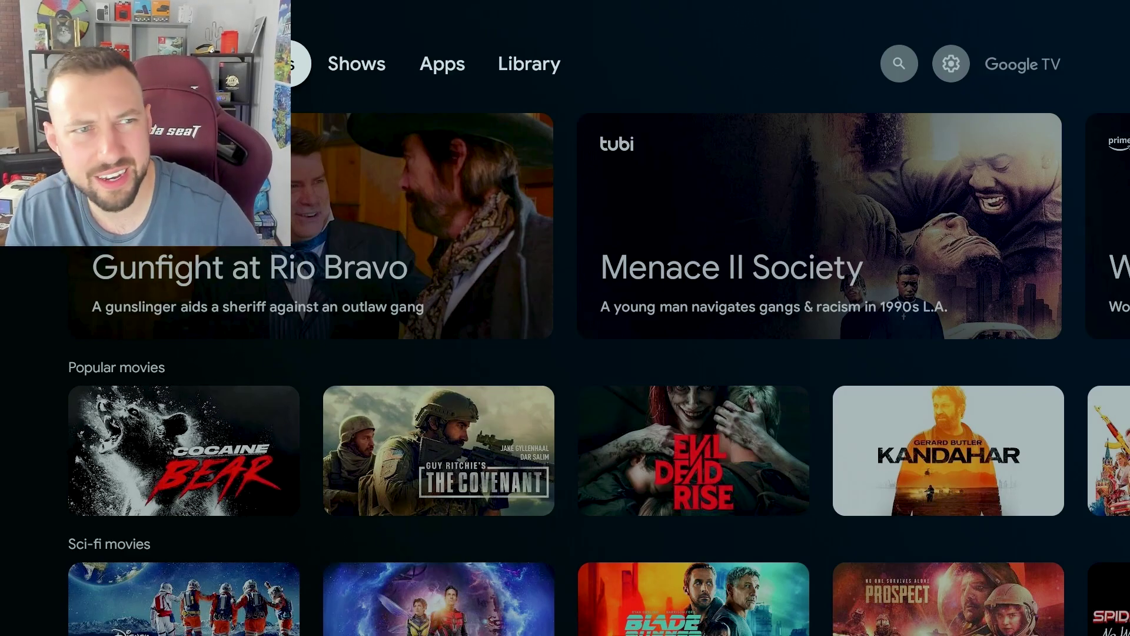
pyautogui.press('Right')
pyautogui.press('Right')
pyautogui.press('Right')
pyautogui.press('Right')
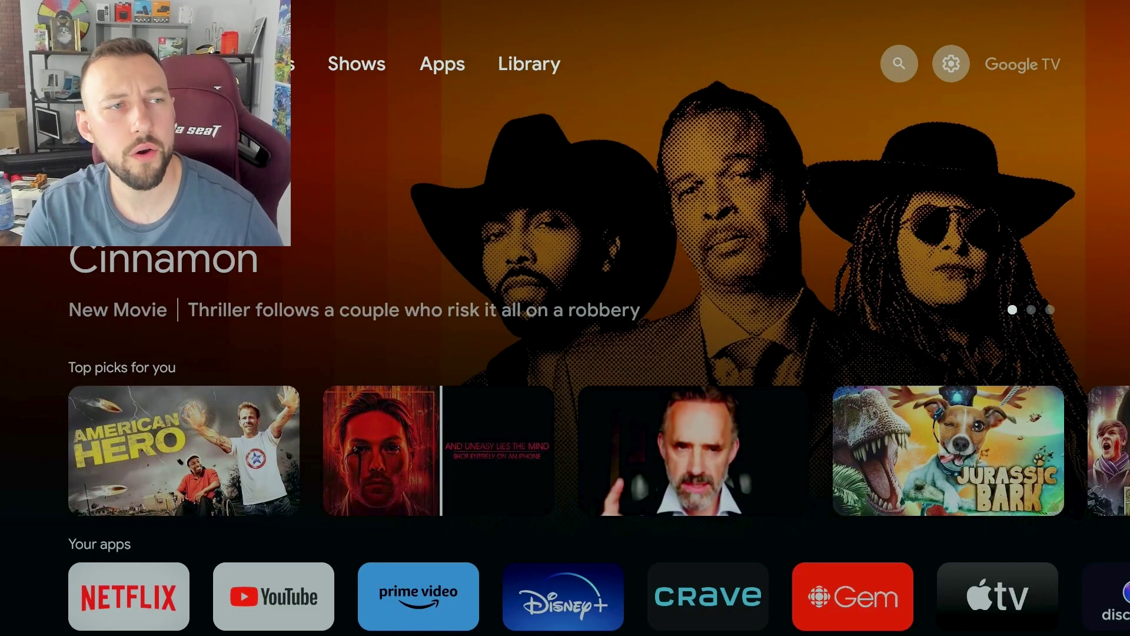
pyautogui.press('Down')
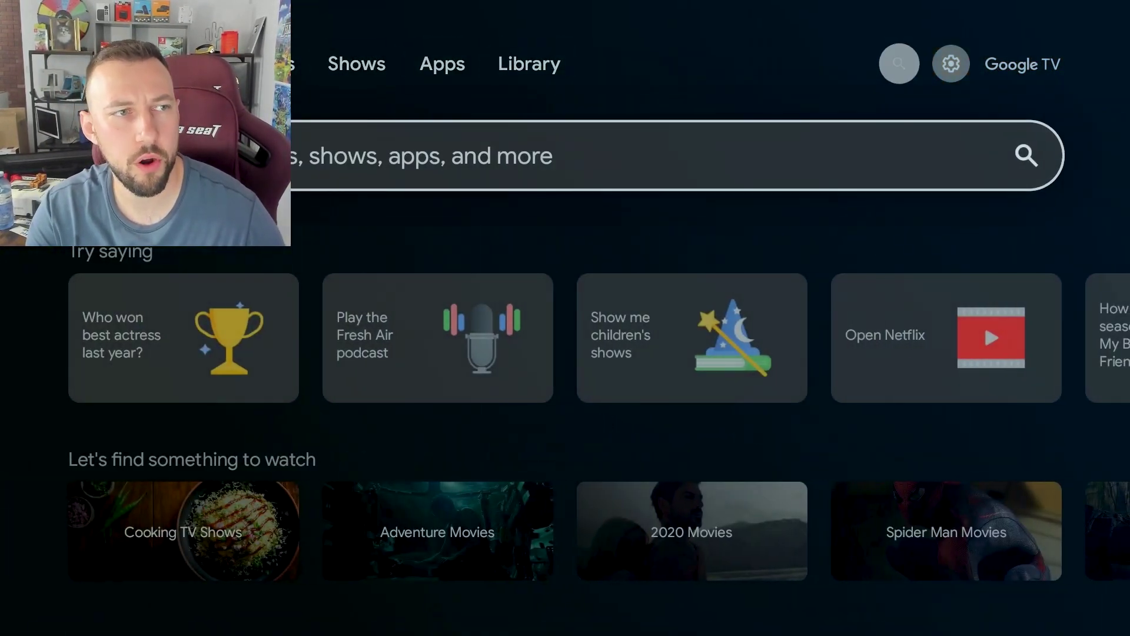
pyautogui.press('Return')
# - Search for 'downloader' and launch the Downloader app from its details page
pyautogui.press('Down')
pyautogui.press('Right')
pyautogui.press('Right')
pyautogui.press('Right')
pyautogui.press('Right')
pyautogui.press('Right')
pyautogui.press('Right')
pyautogui.press('Right')
pyautogui.press('Right')
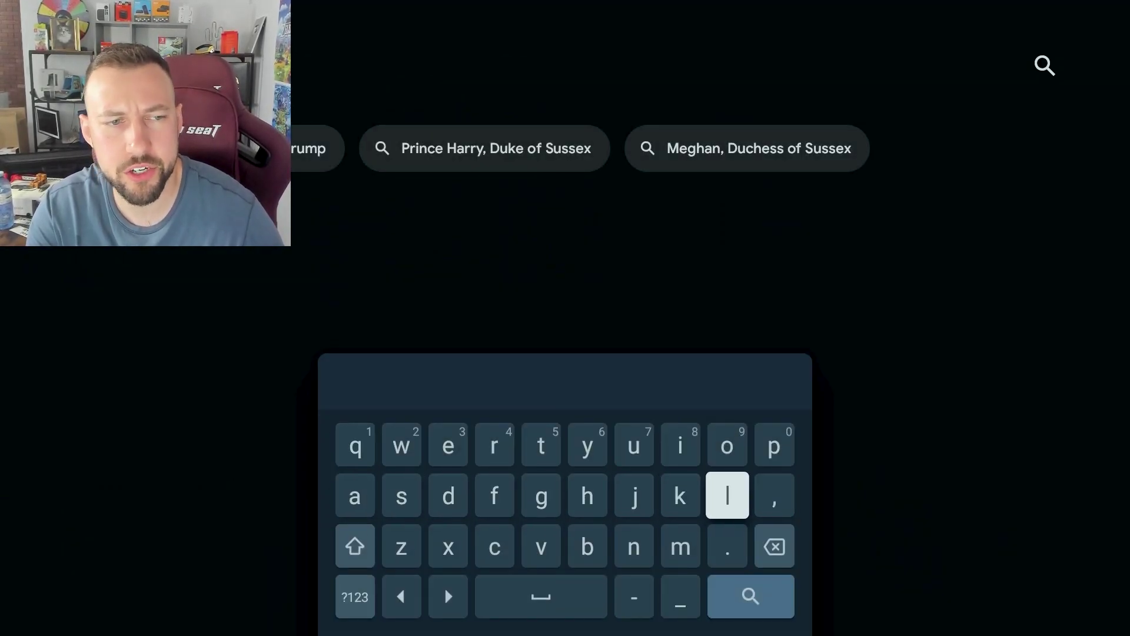
pyautogui.press('Up')
pyautogui.press('Left')
pyautogui.press('Left')
pyautogui.press('Left')
pyautogui.press('Left')
pyautogui.press('Left')
pyautogui.press('Left')
pyautogui.press('Left')
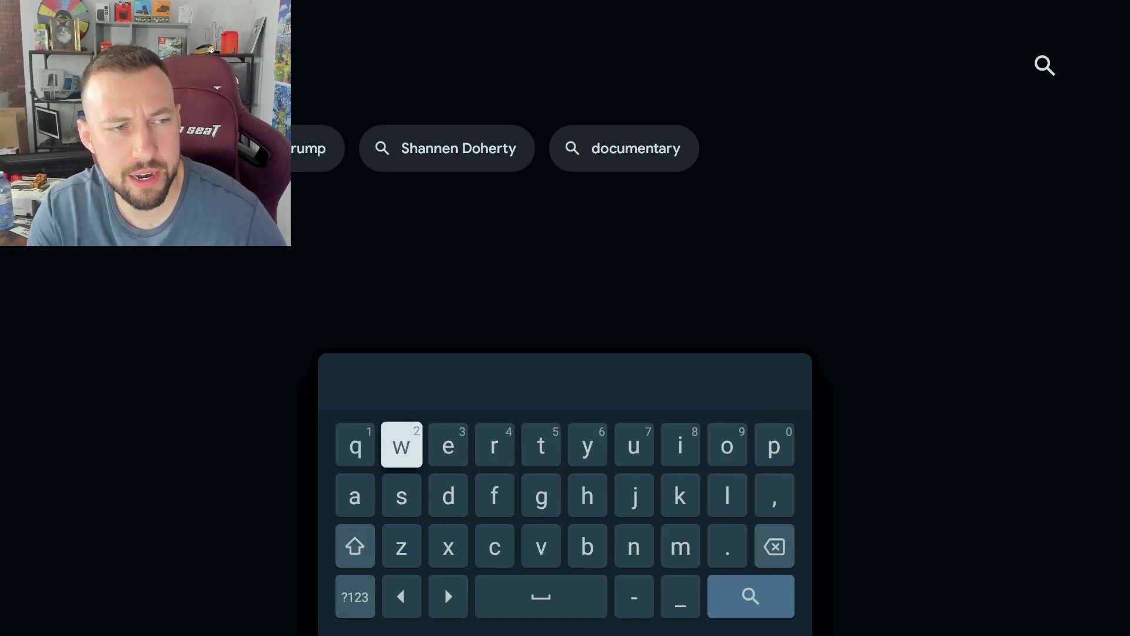
pyautogui.press('Down')
pyautogui.press('Down')
pyautogui.press('Right')
pyautogui.press('Right')
pyautogui.press('Right')
pyautogui.press('Right')
pyautogui.press('Right')
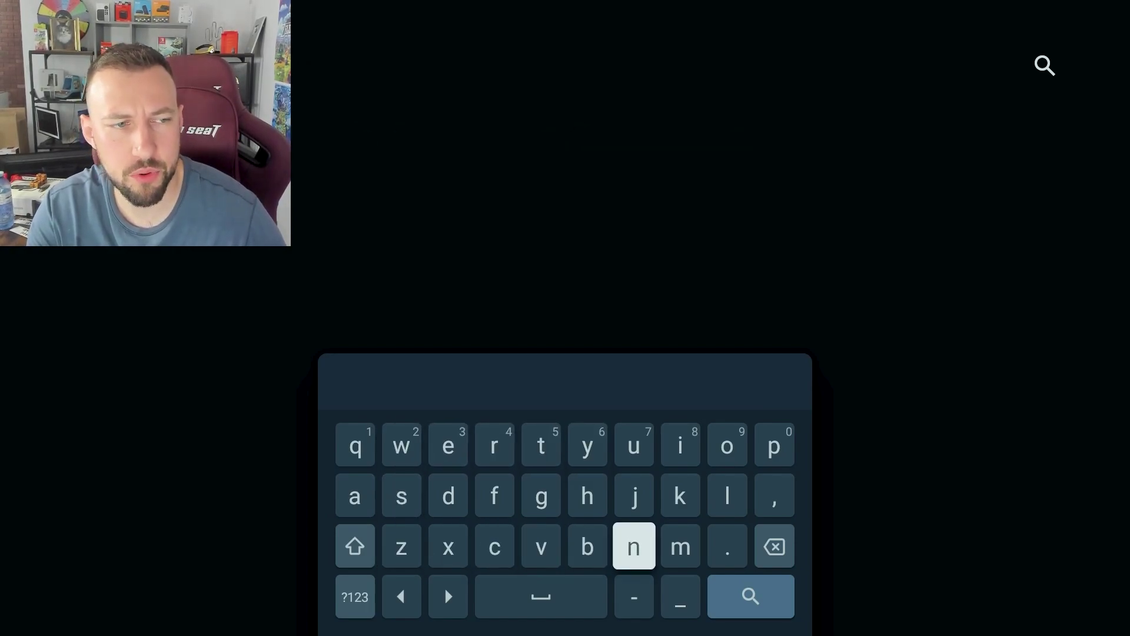
pyautogui.press('Right')
pyautogui.press('Right')
pyautogui.press('Up')
pyautogui.press('Up')
pyautogui.press('Left')
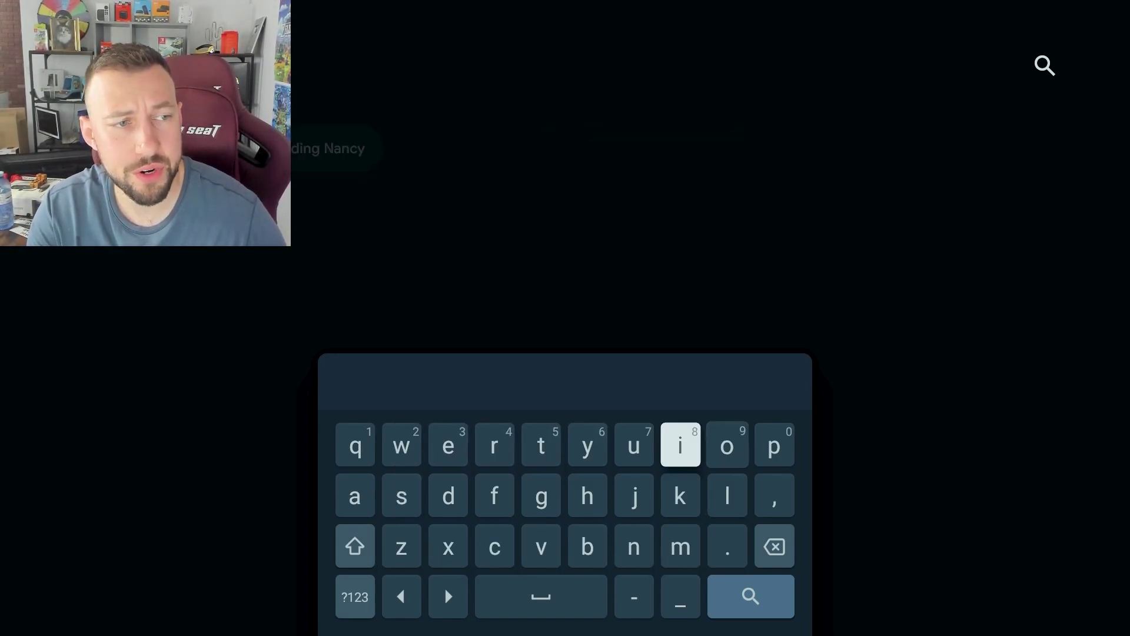
pyautogui.press('Left')
pyautogui.press('Left')
pyautogui.press('Left')
pyautogui.press('Left')
pyautogui.press('Left')
pyautogui.press('Left')
pyautogui.press('Down')
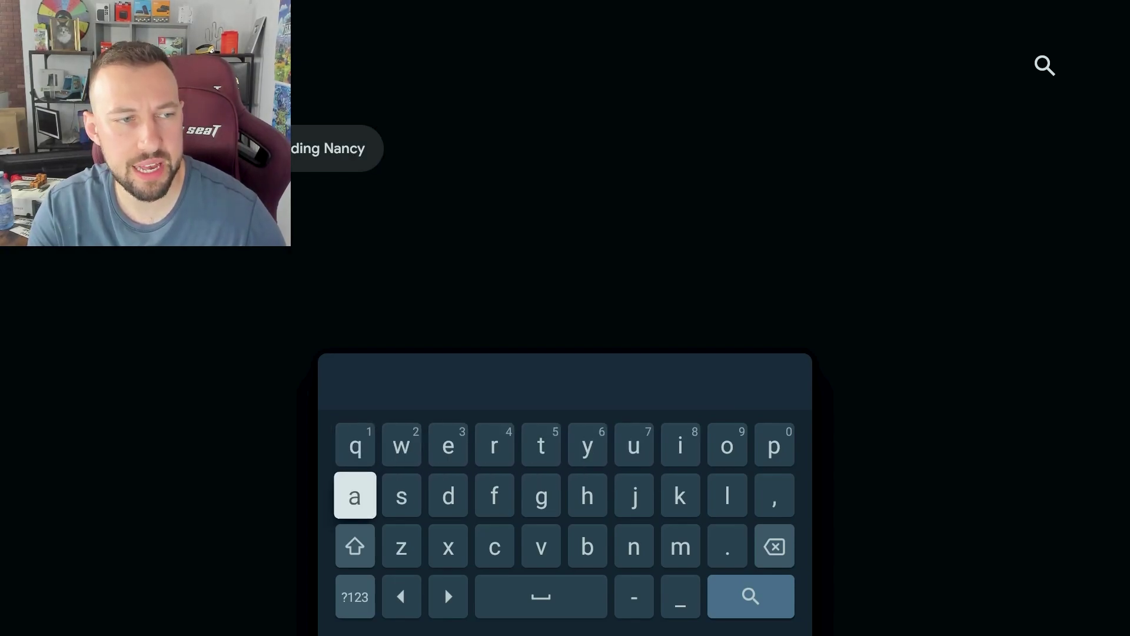
pyautogui.press('Right')
pyautogui.press('Right')
pyautogui.press('Right')
pyautogui.press('Left')
pyautogui.press('Up')
pyautogui.press('Right')
pyautogui.press('Down')
pyautogui.press('Down')
pyautogui.press('Down')
pyautogui.press('Right')
pyautogui.press('Right')
pyautogui.press('Right')
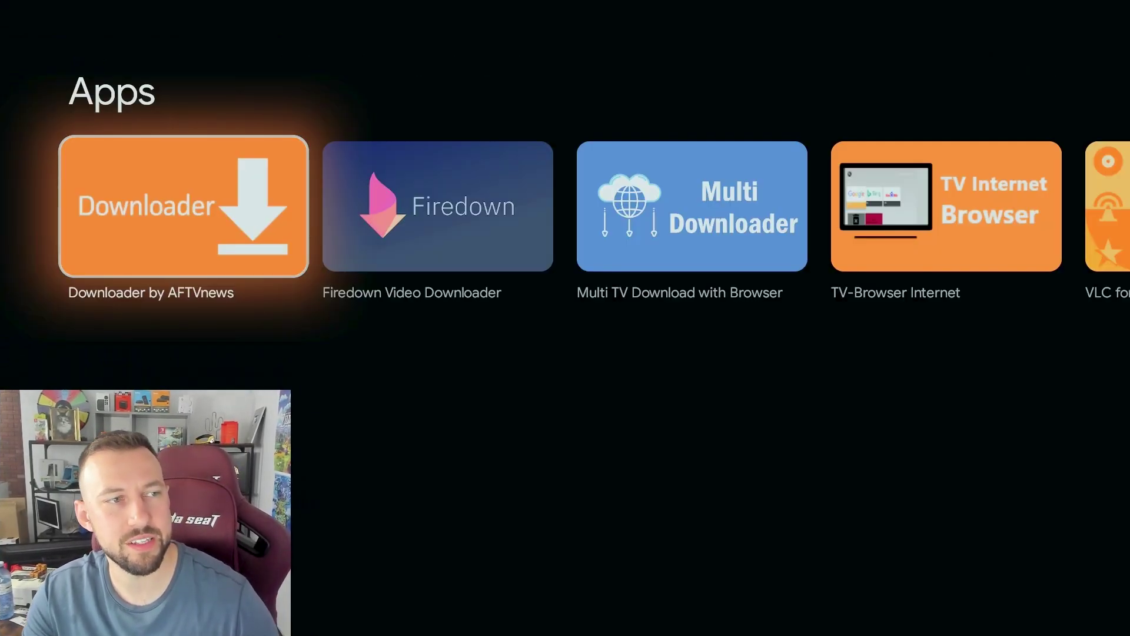
pyautogui.press('Return')
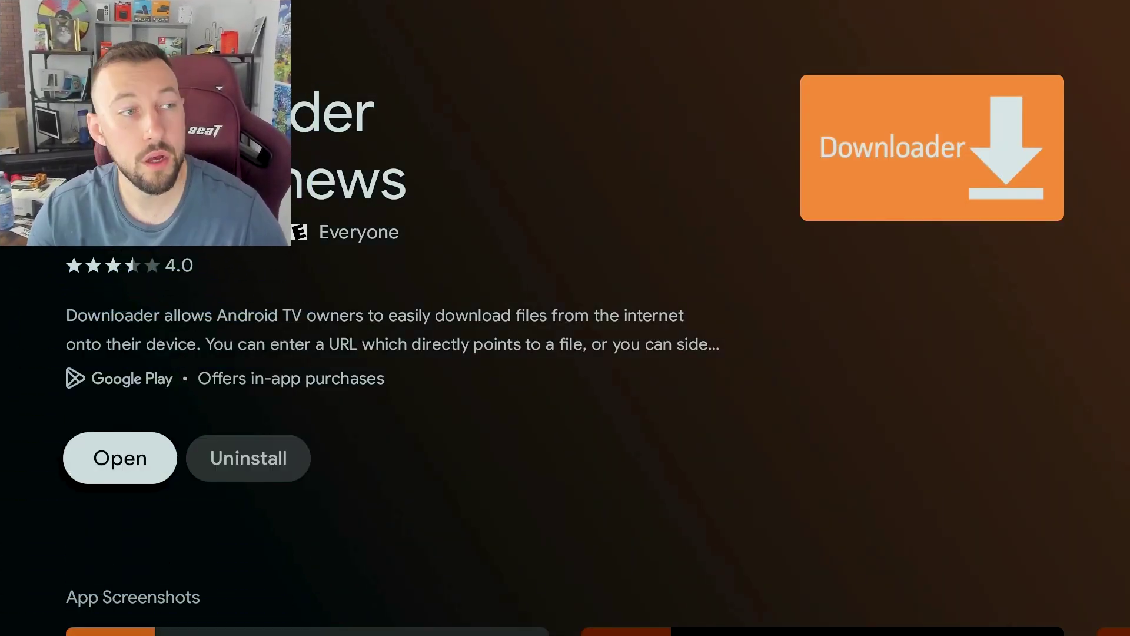
pyautogui.press('Return')
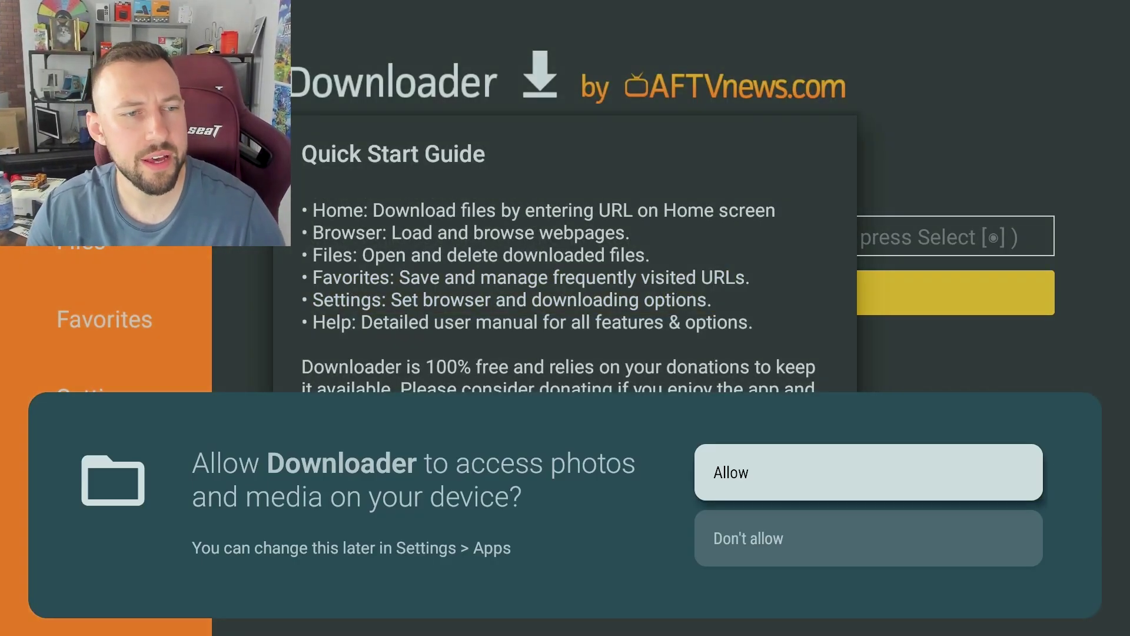
# - Grant media access, dismiss the quick start guide, and open the numeric keyboard for the URL box
pyautogui.press('Return')
pyautogui.press('Return')
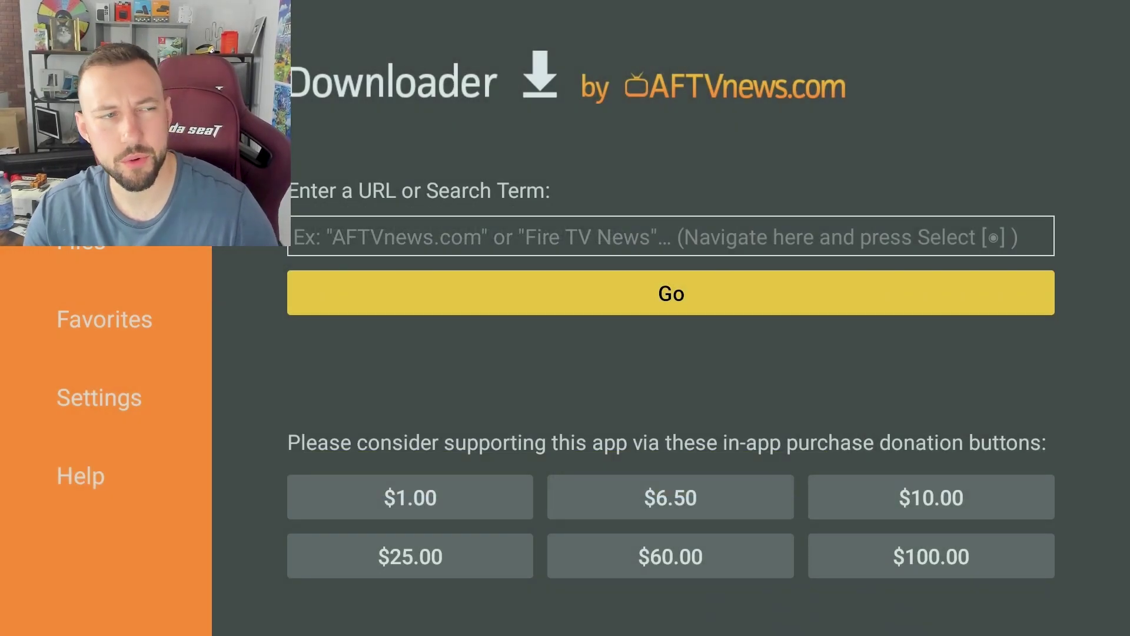
pyautogui.press('Down')
pyautogui.press('Up')
pyautogui.press('Up')
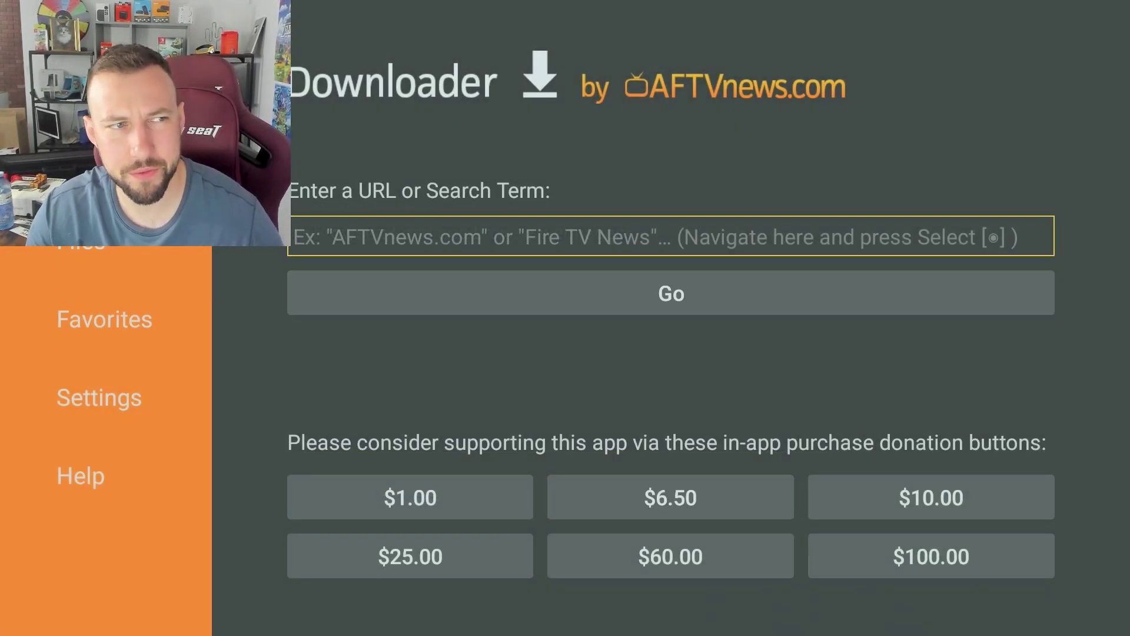
pyautogui.press('Return')
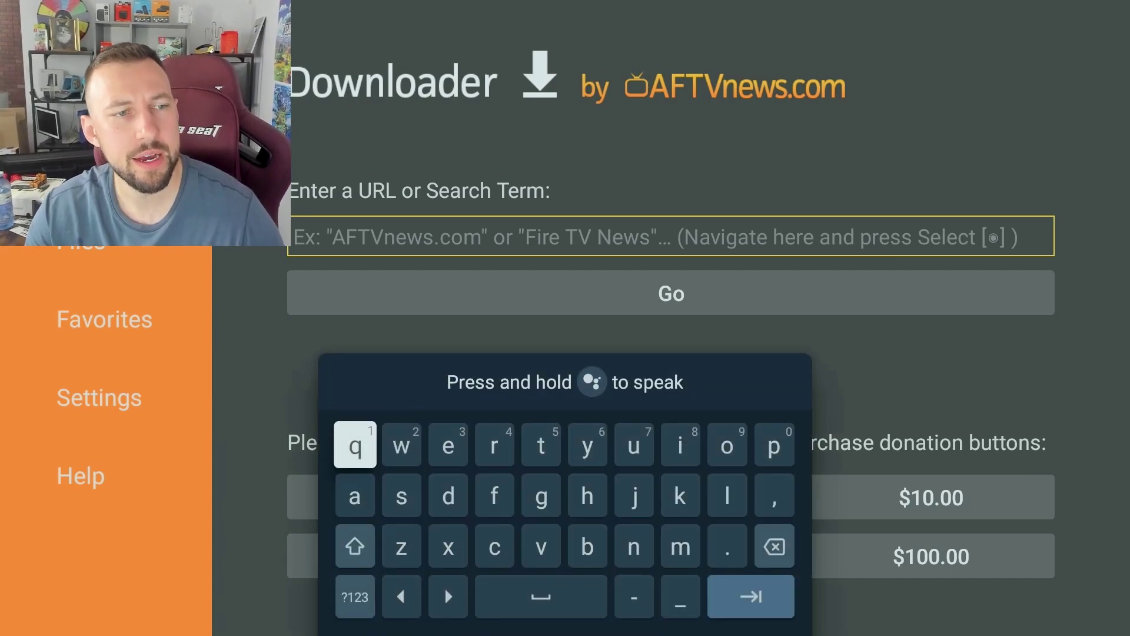
pyautogui.press('Down')
pyautogui.press('Down')
pyautogui.press('Down')
pyautogui.press('Return')
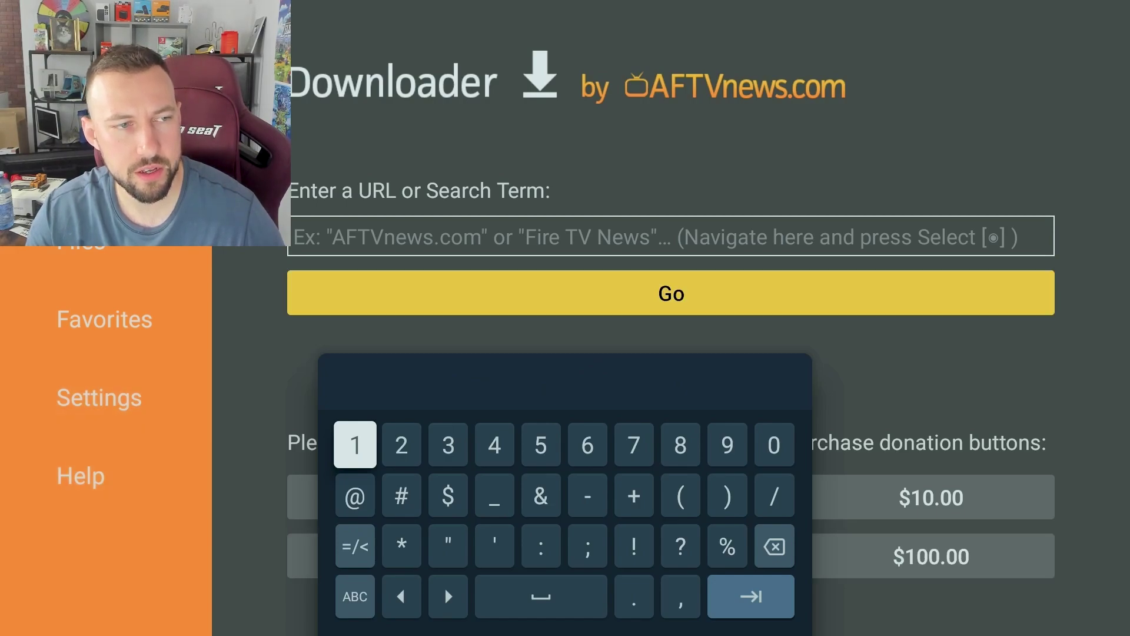
pyautogui.write('77')
pyautogui.press('Left')
pyautogui.press('Left')
pyautogui.press('Left')
pyautogui.press('Left')
pyautogui.write('3')
pyautogui.press('Right')
pyautogui.press('Right')
pyautogui.press('Right')
pyautogui.press('Right')
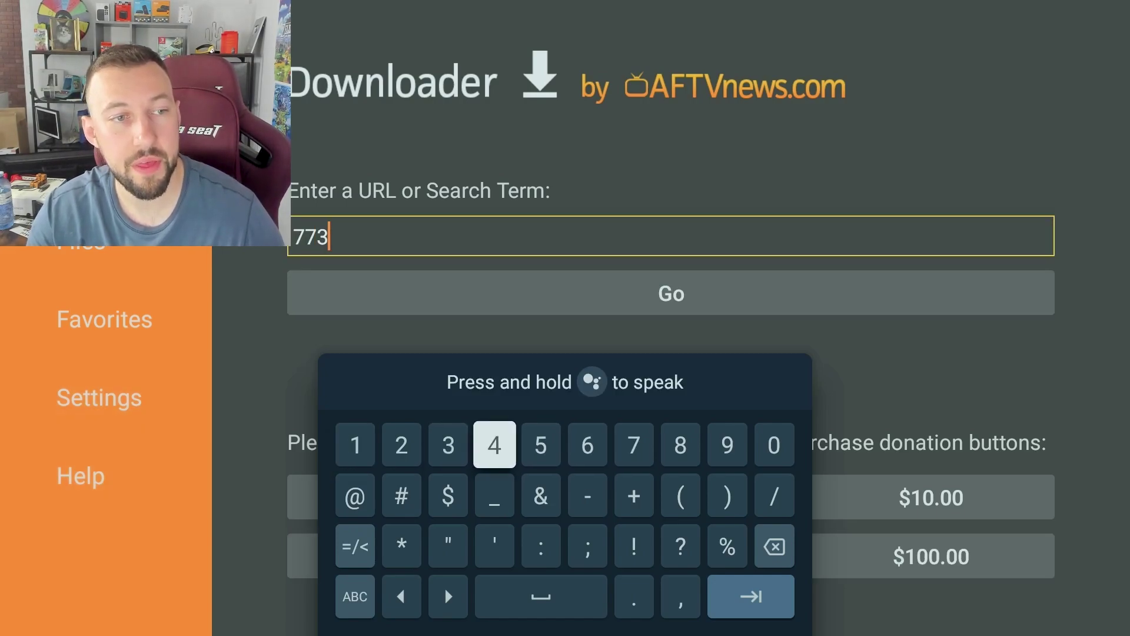
pyautogui.press('Right')
pyautogui.write('8')
pyautogui.press('Left')
pyautogui.press('Left')
pyautogui.press('Left')
pyautogui.press('Left')
pyautogui.press('Left')
pyautogui.press('Left')
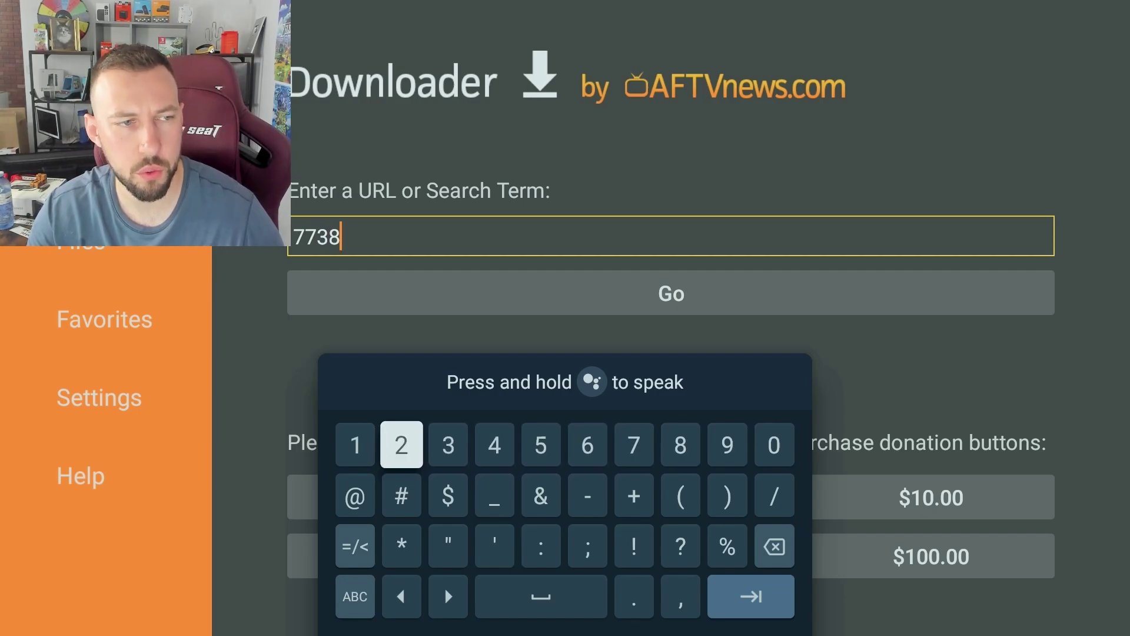
pyautogui.write('2')
pyautogui.press('Left')
pyautogui.press('Left')
pyautogui.write('0')
pyautogui.press('Down')
pyautogui.press('Down')
pyautogui.press('Down')
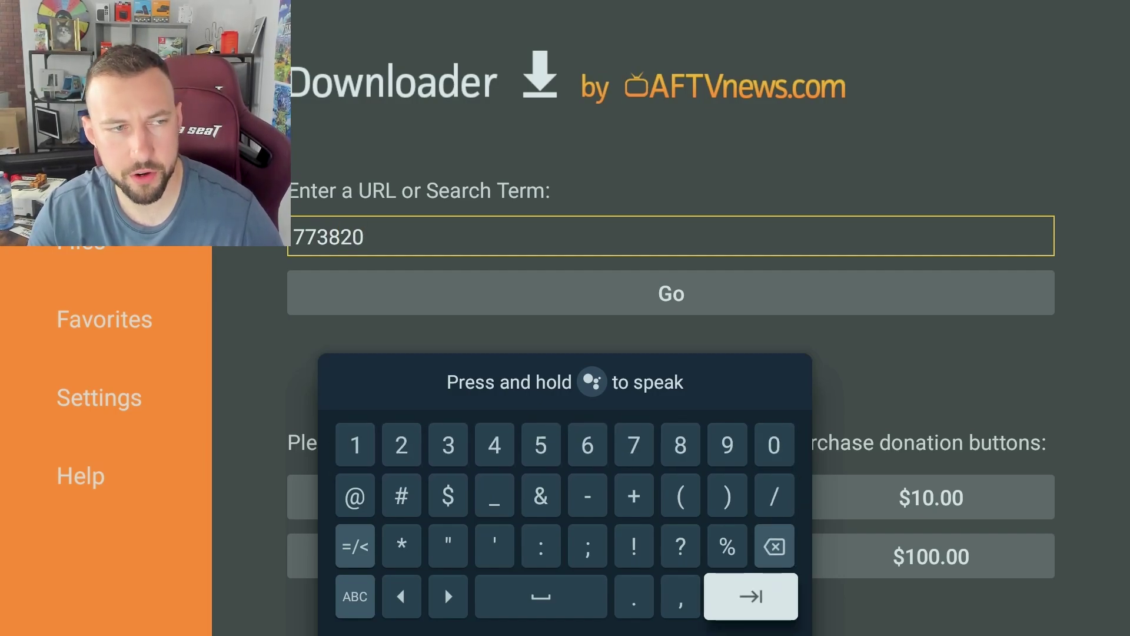
pyautogui.press('Return')
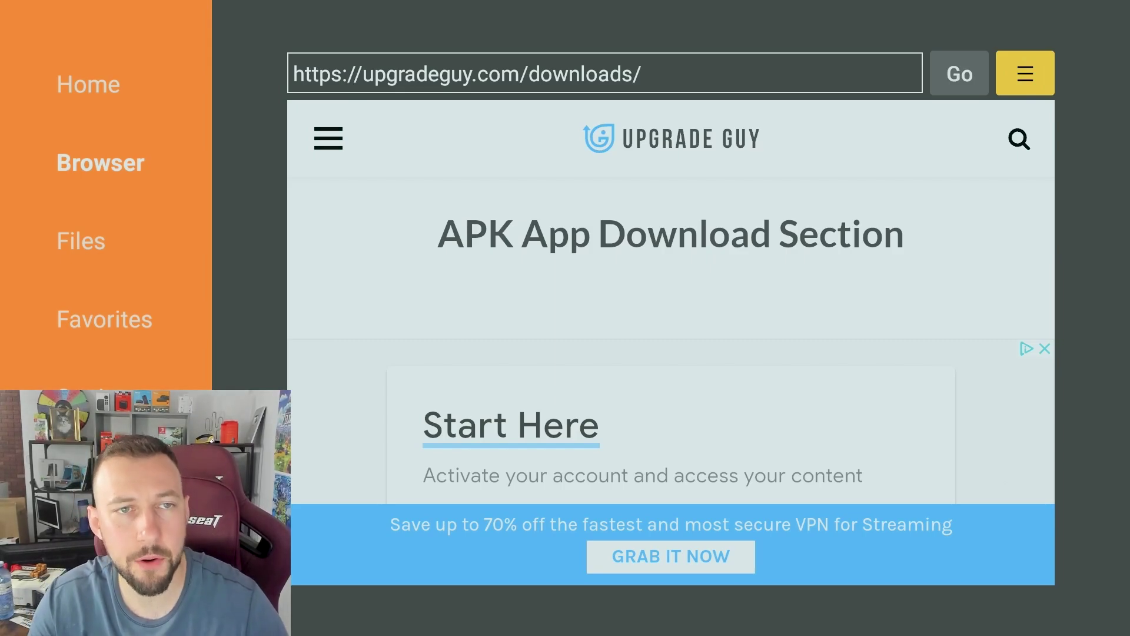
# - Add the upgradeguy.com downloads page to Downloader's favorites via the Name/URL Save dialog
pyautogui.press('Return')
pyautogui.press('Down')
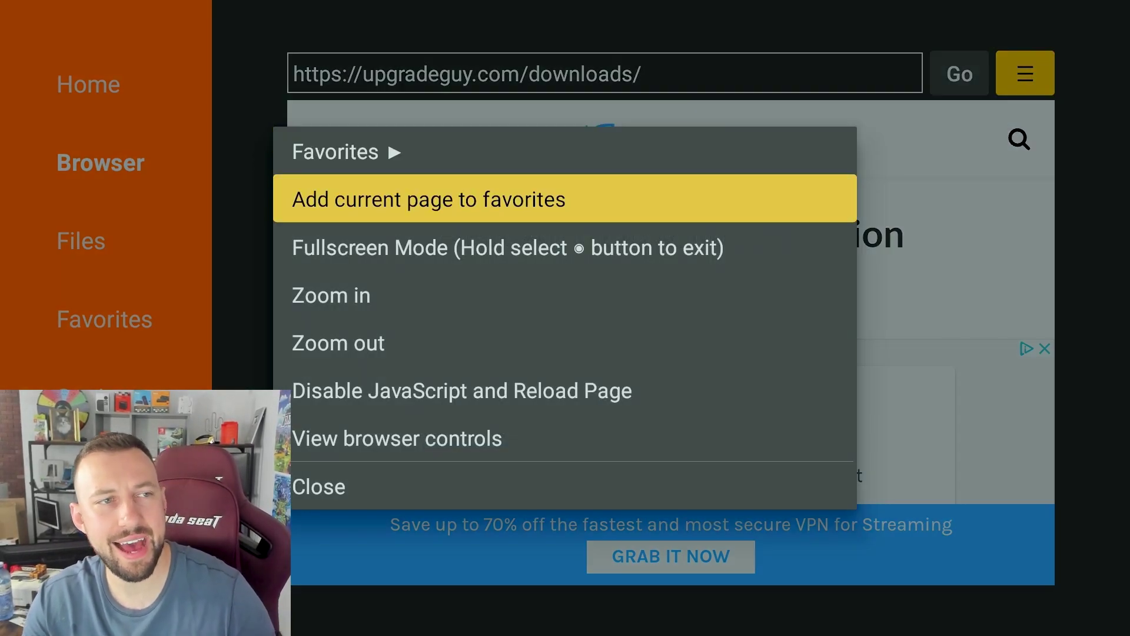
pyautogui.press('Return')
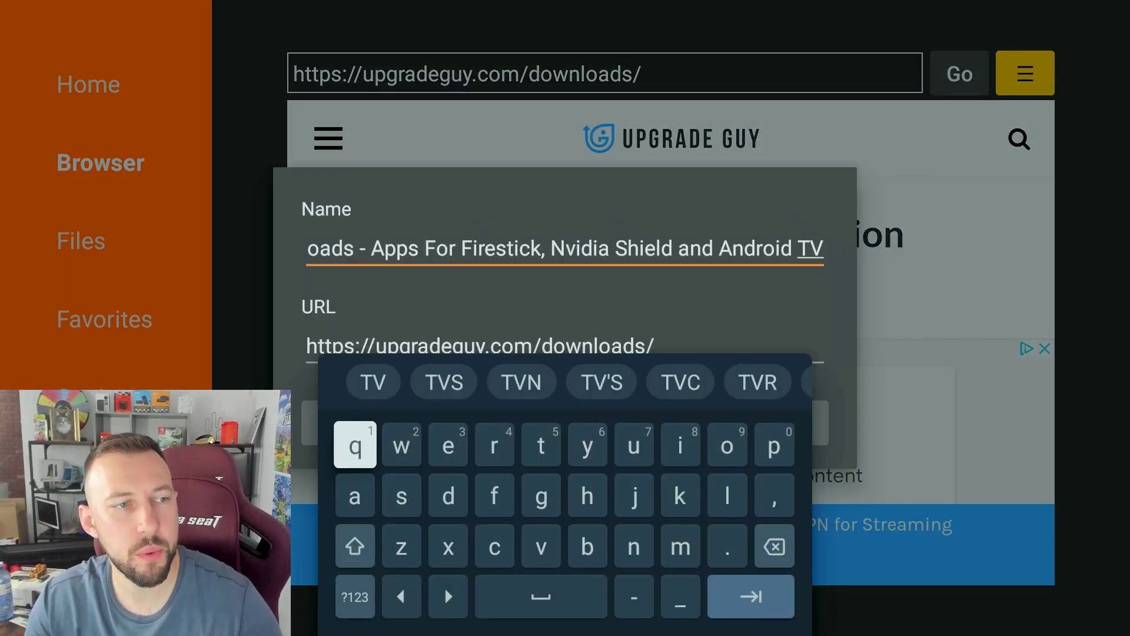
pyautogui.press('Escape')
pyautogui.press('Down')
pyautogui.press('Left')
pyautogui.press('Return')
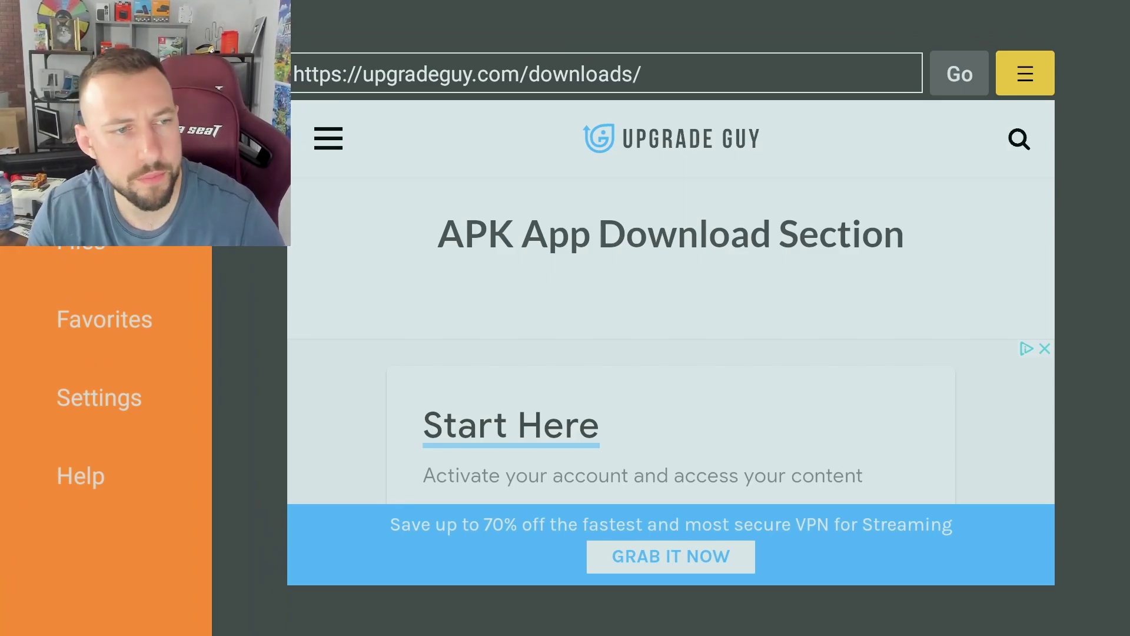
pyautogui.press('Down')
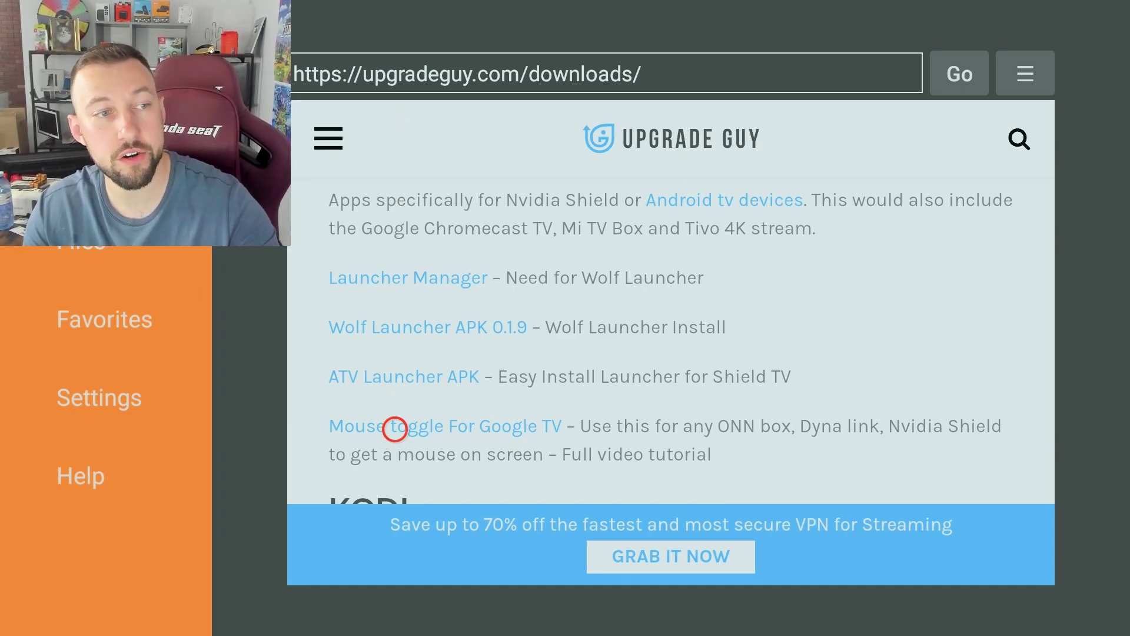
# - Click the Mouse toggle For Google TV link and close the ad popup
pyautogui.click(396, 428)
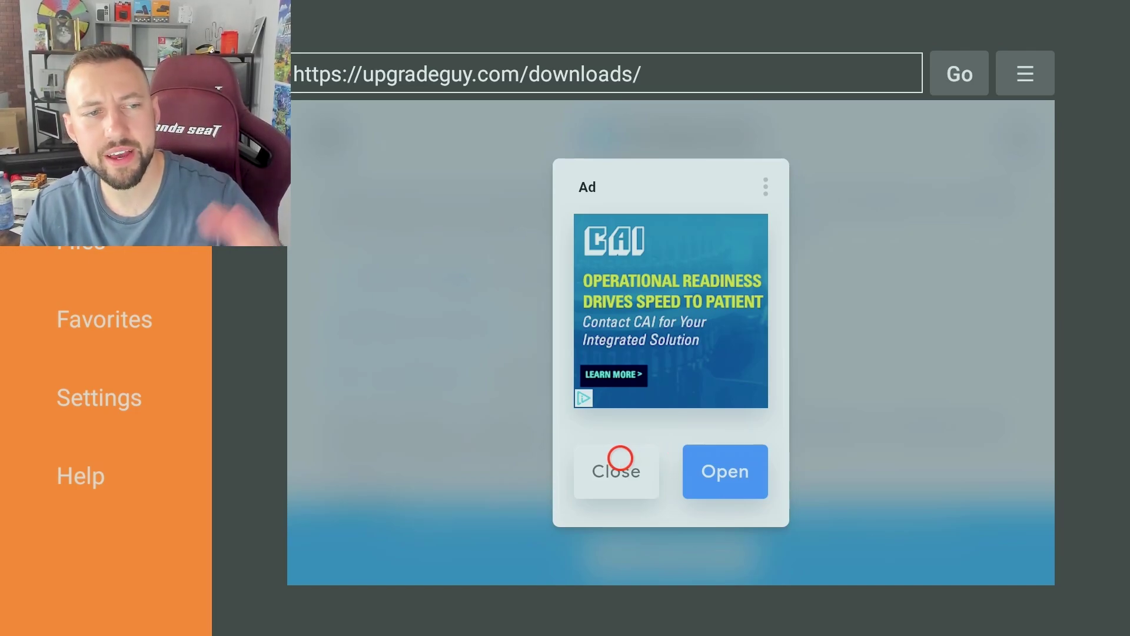
pyautogui.click(620, 458)
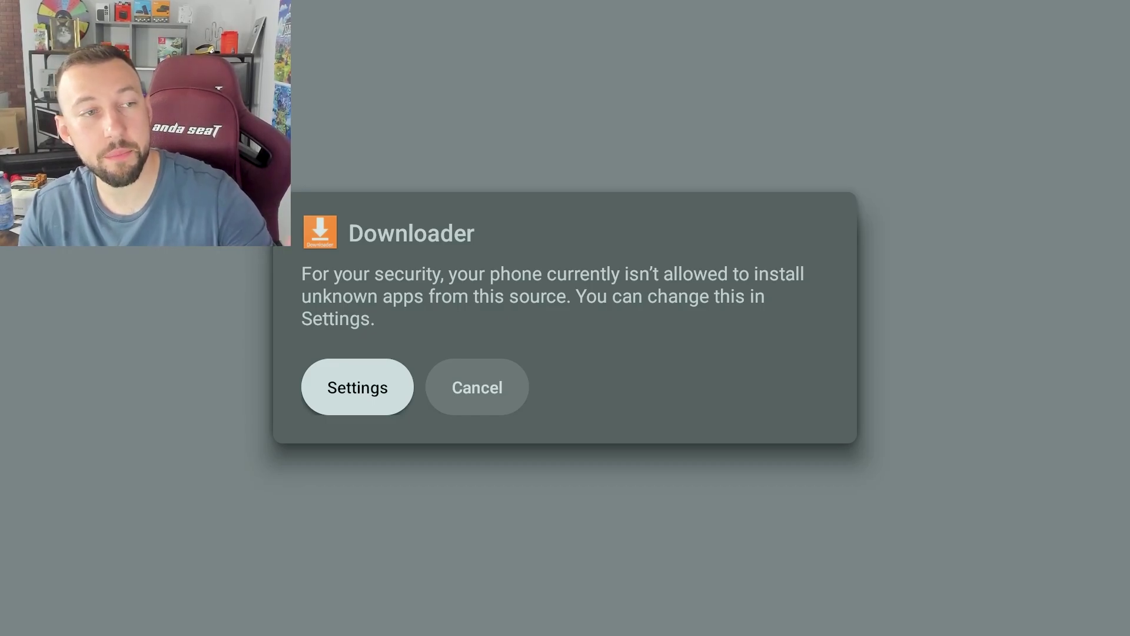
# - Open Install unknown apps settings from the prompt and switch Downloader's toggle on
pyautogui.press('Return')
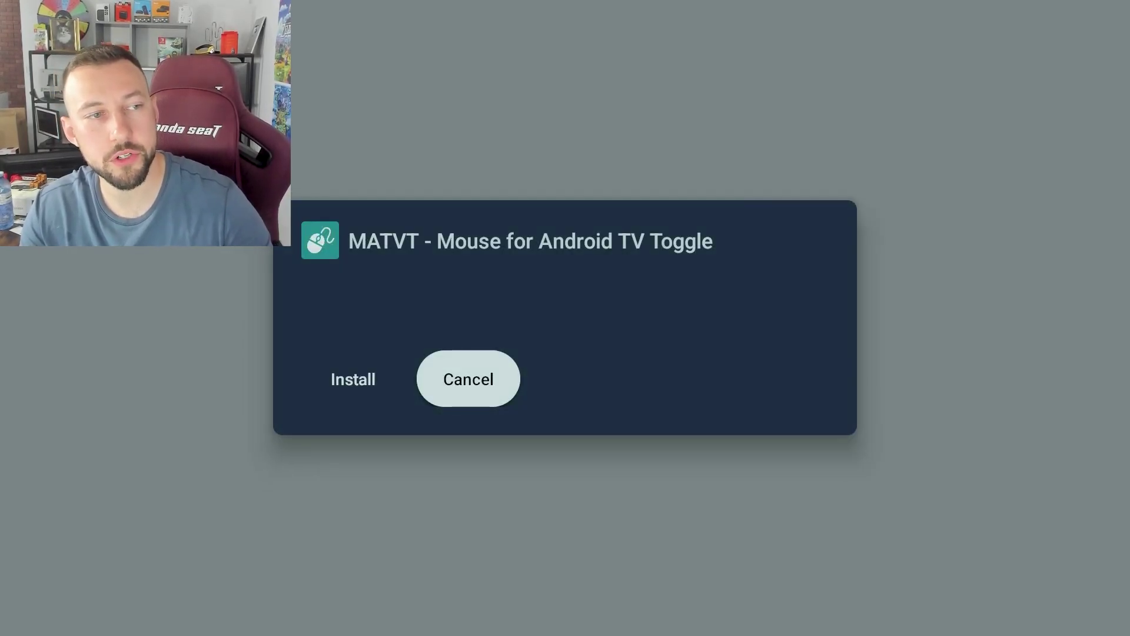
pyautogui.press('Down')
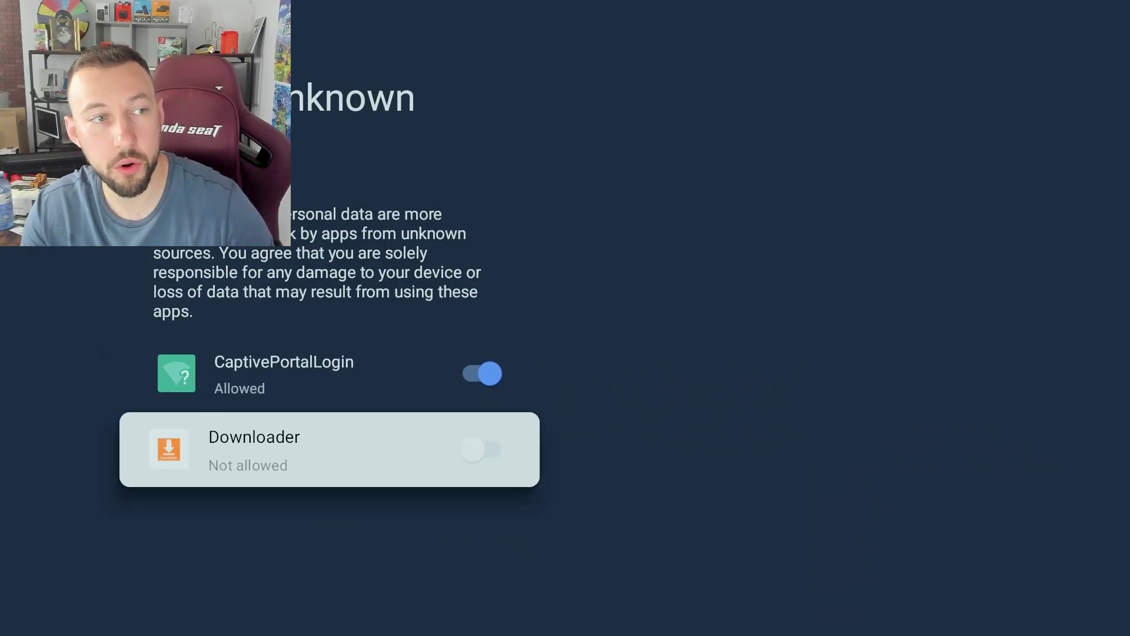
pyautogui.press('Return')
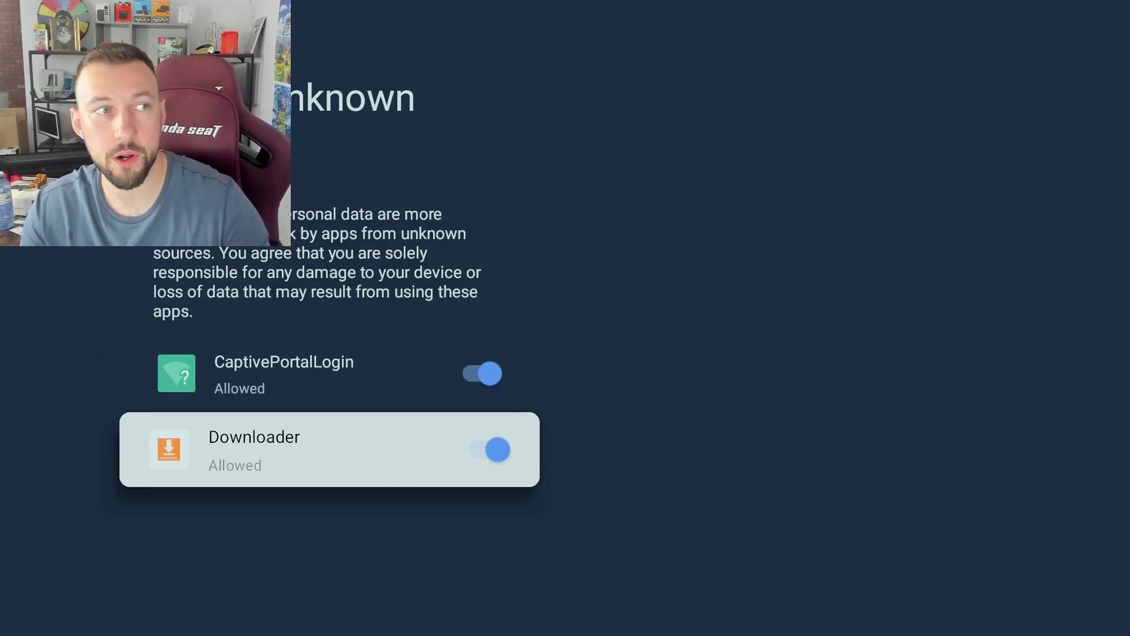
# - Install the downloaded MATVT package, confirming Update in the installer dialog
pyautogui.press('Escape')
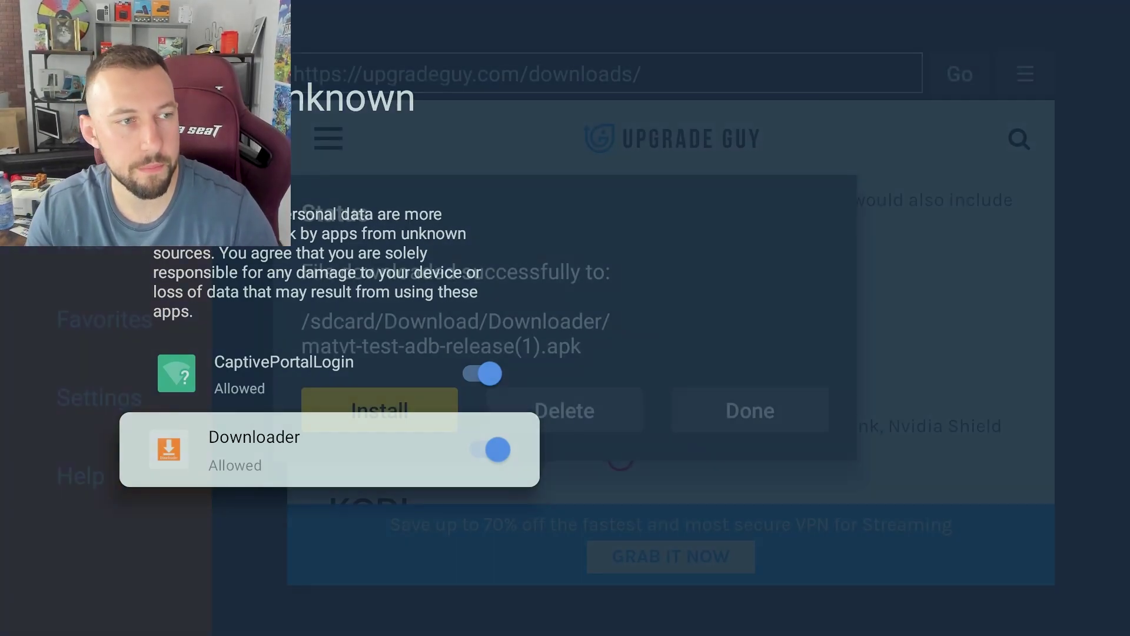
pyautogui.press('Return')
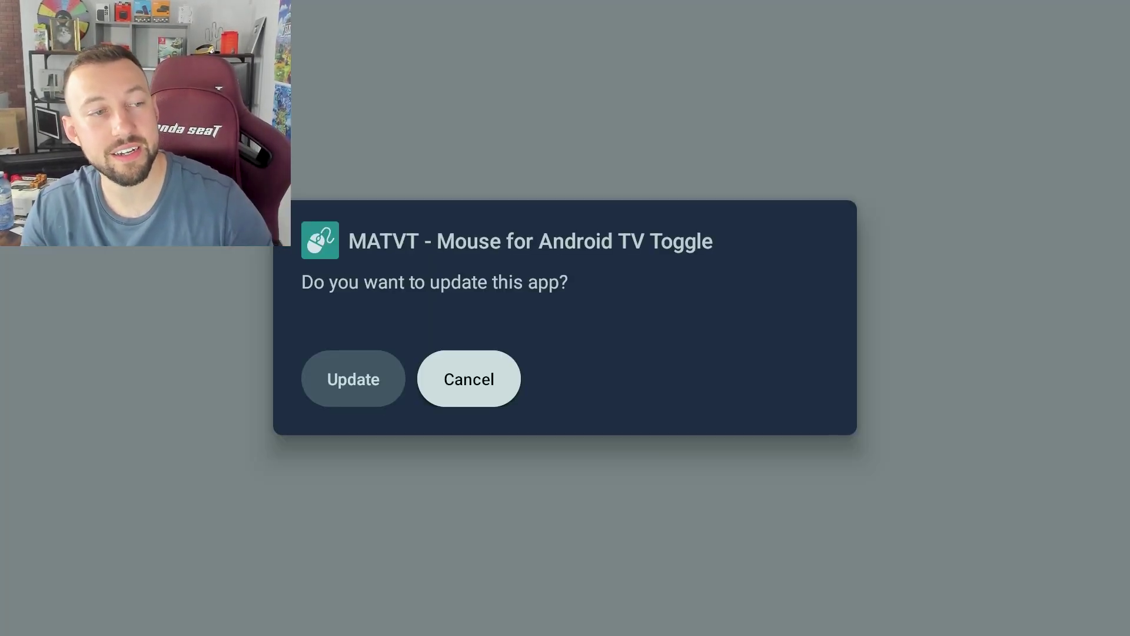
pyautogui.press('Left')
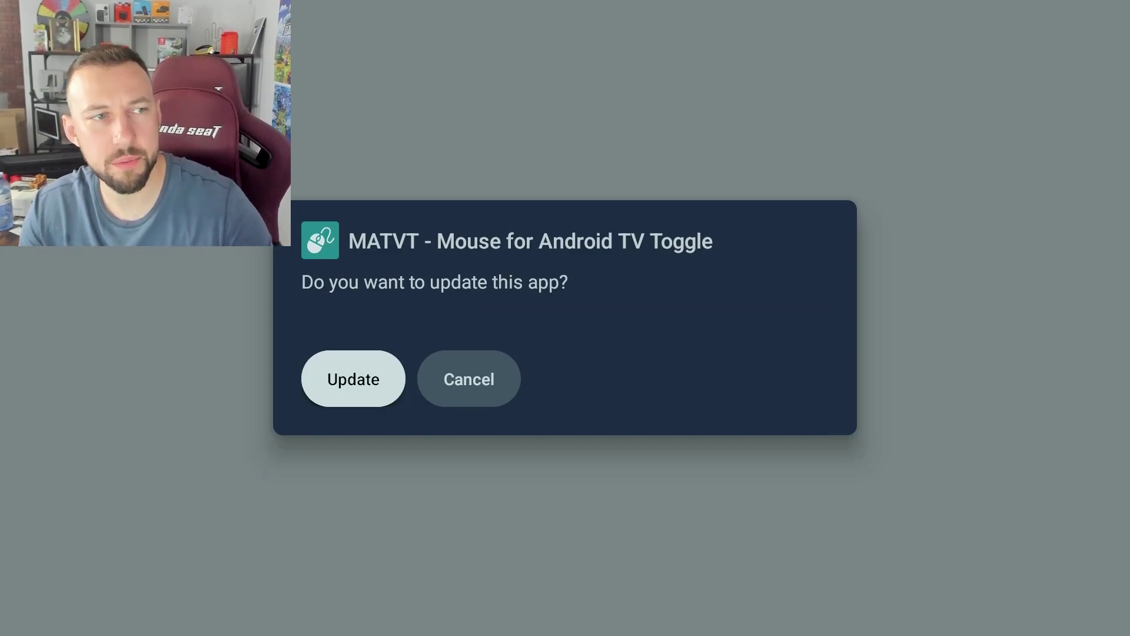
pyautogui.press('Return')
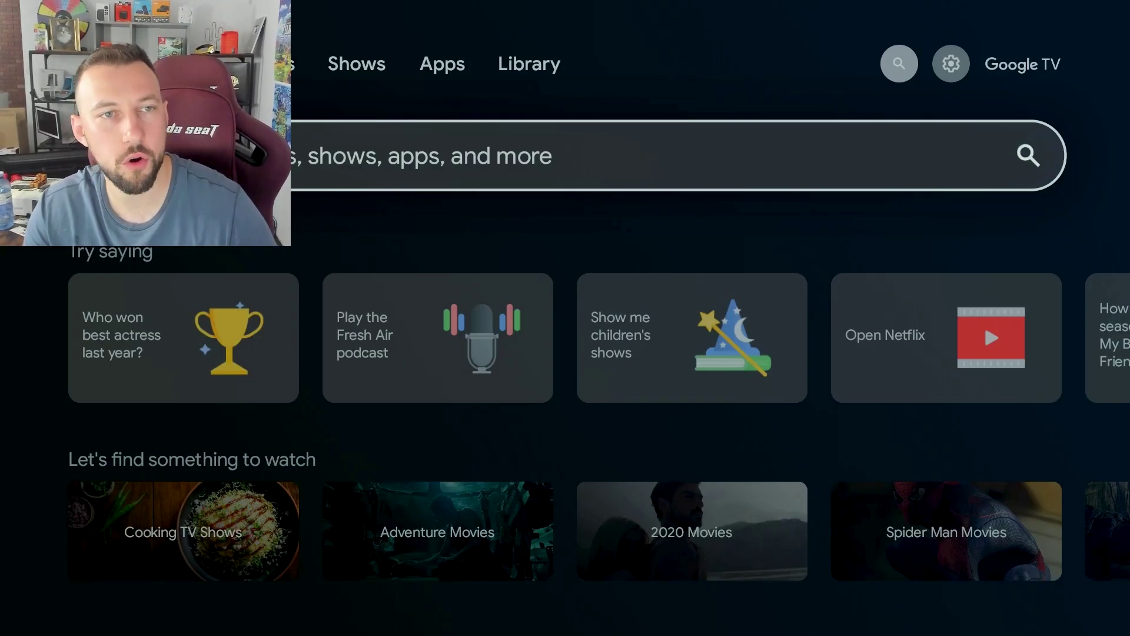
pyautogui.press('Up')
# - Allow MATVT under Settings > Apps > Special app access > Display over other apps
pyautogui.press('Right')
pyautogui.press('Return')
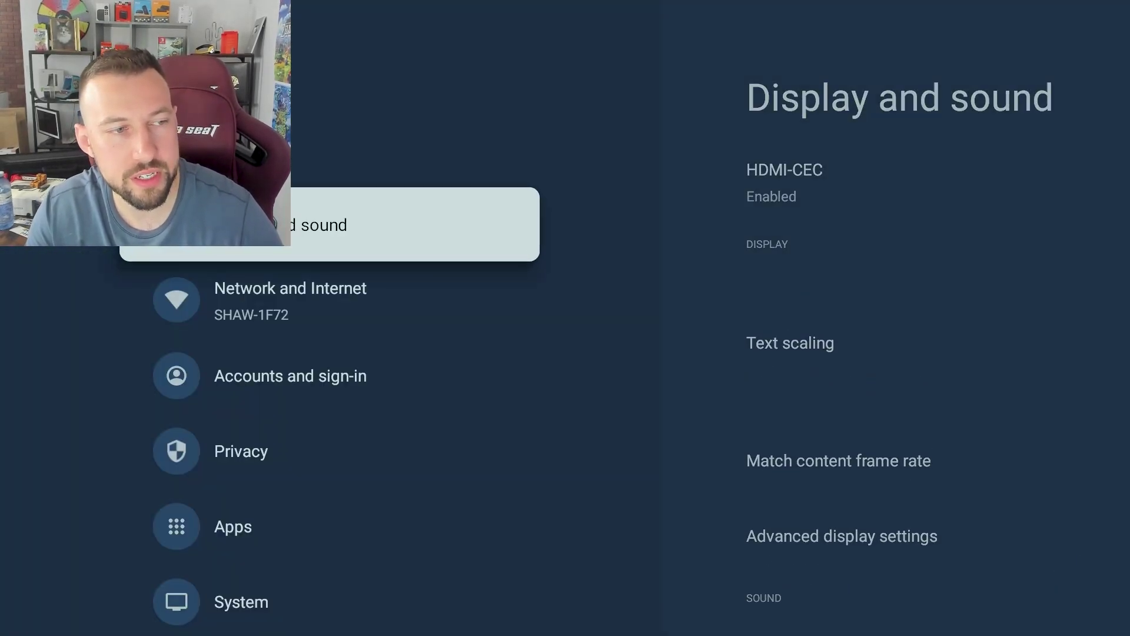
pyautogui.press('Down')
pyautogui.press('Down')
pyautogui.press('Down')
pyautogui.press('Down')
pyautogui.press('Down')
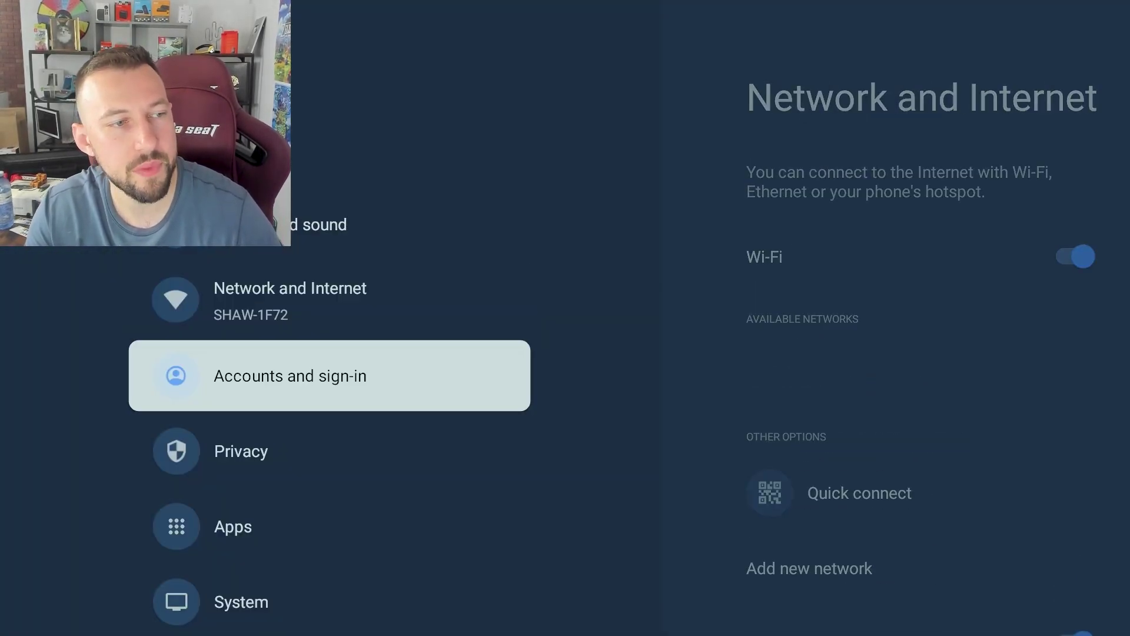
pyautogui.press('Up')
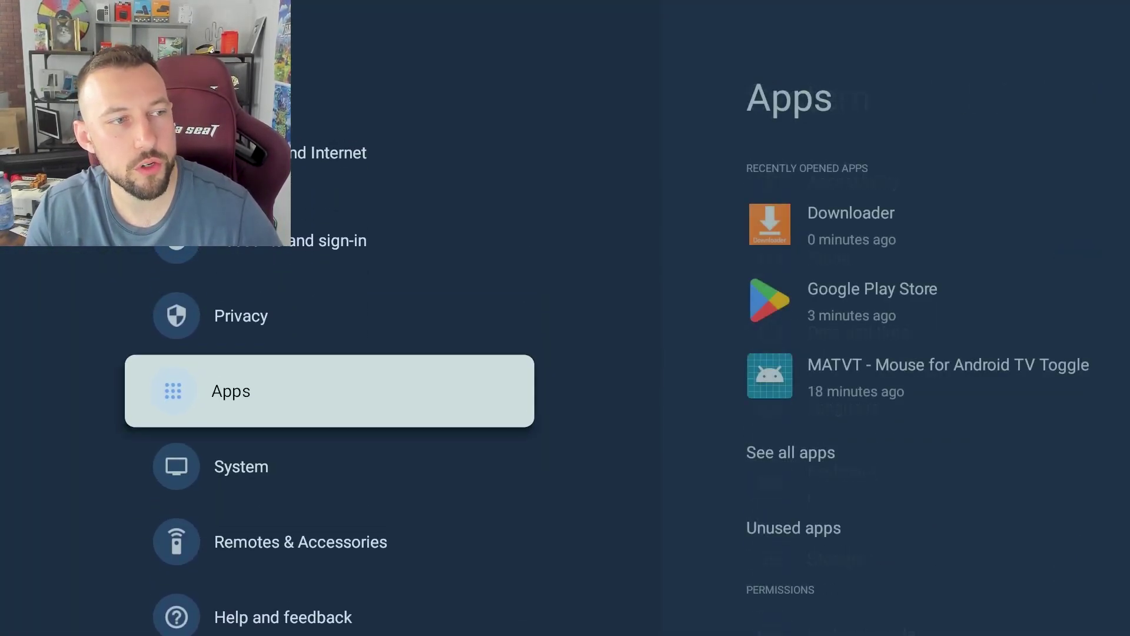
pyautogui.press('Return')
pyautogui.press('Down')
pyautogui.press('Down')
pyautogui.press('Down')
pyautogui.press('Down')
pyautogui.press('Down')
pyautogui.press('Down')
pyautogui.press('Down')
pyautogui.press('Down')
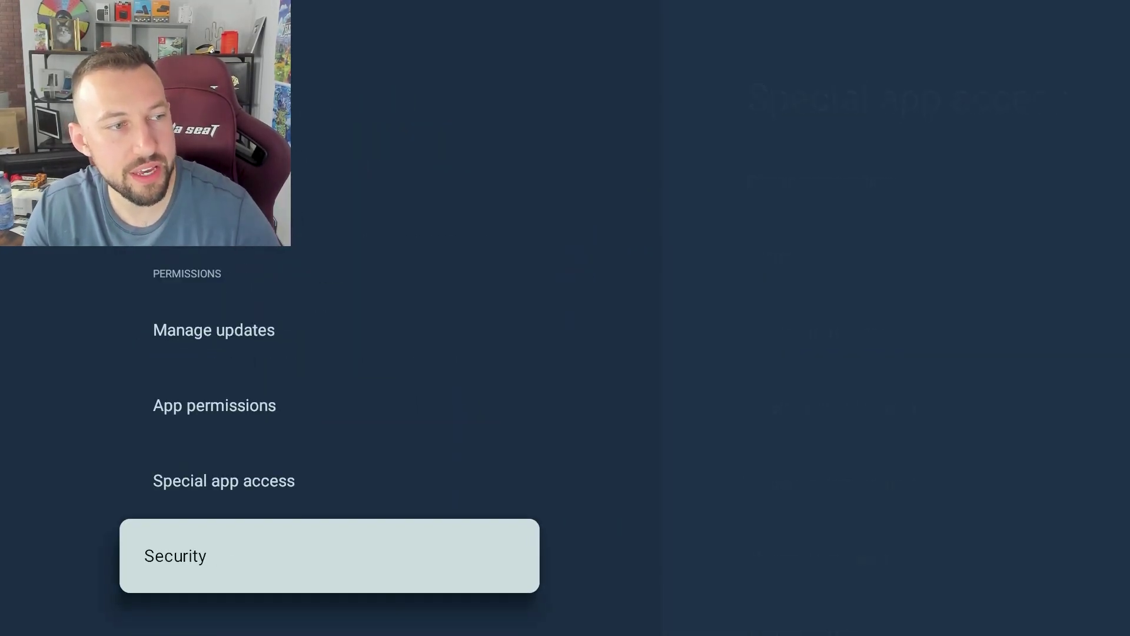
pyautogui.press('Up')
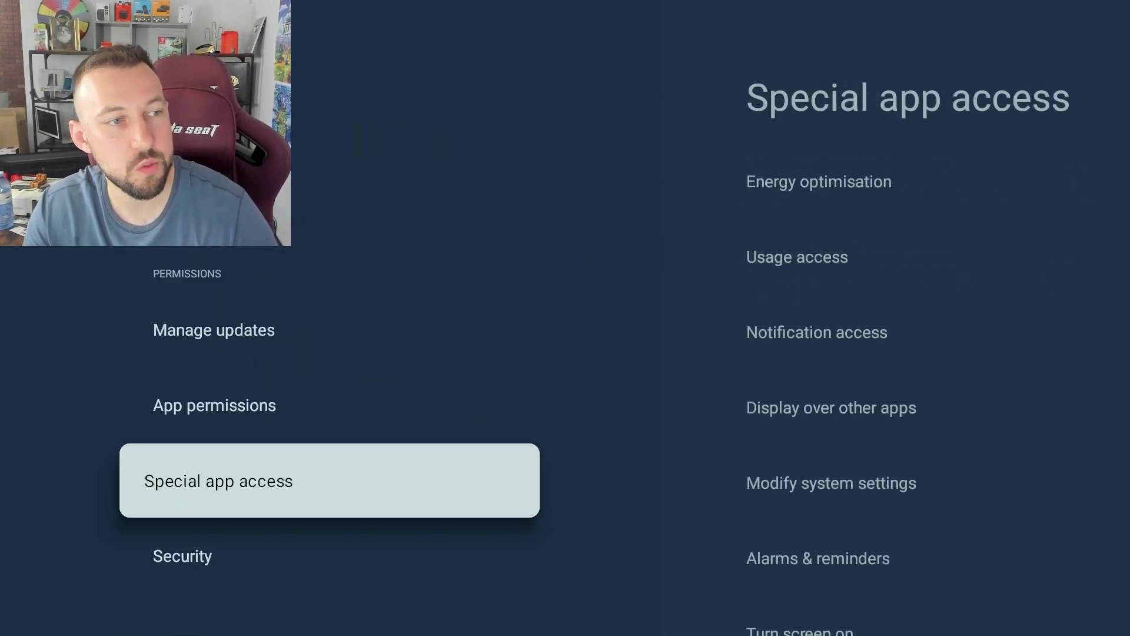
pyautogui.press('Return')
pyautogui.press('Down')
pyautogui.press('Down')
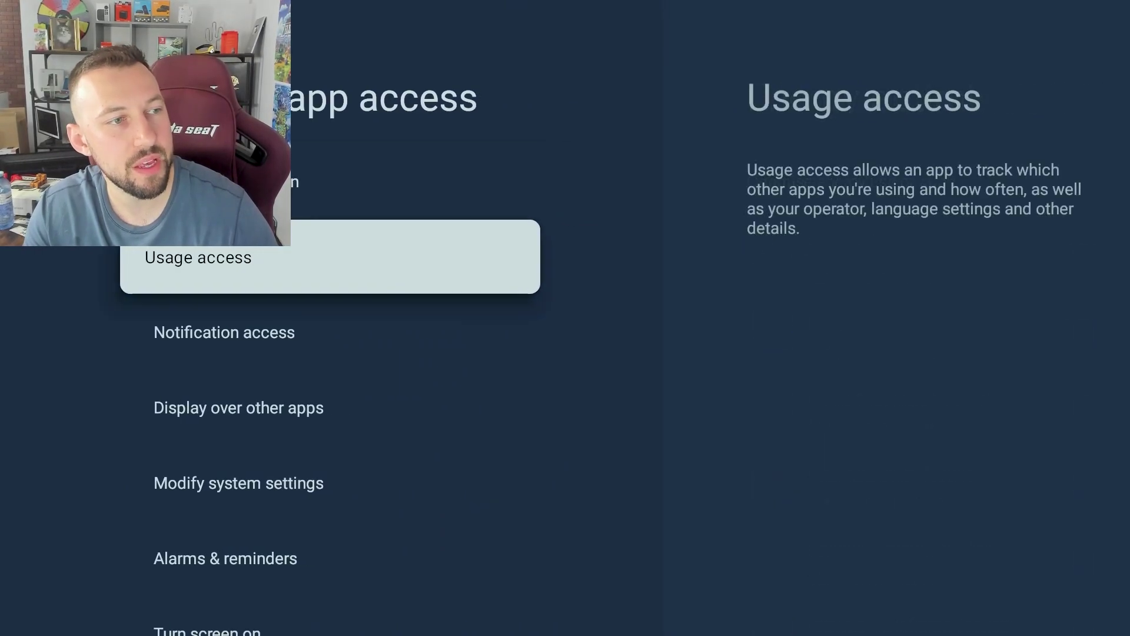
pyautogui.press('Down')
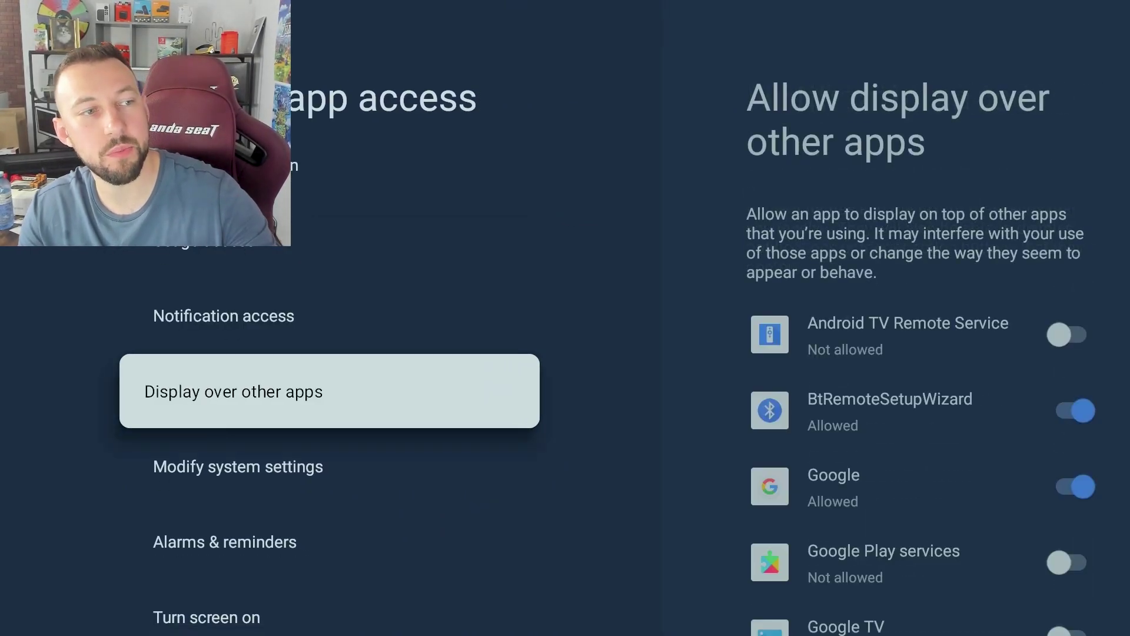
pyautogui.press('Return')
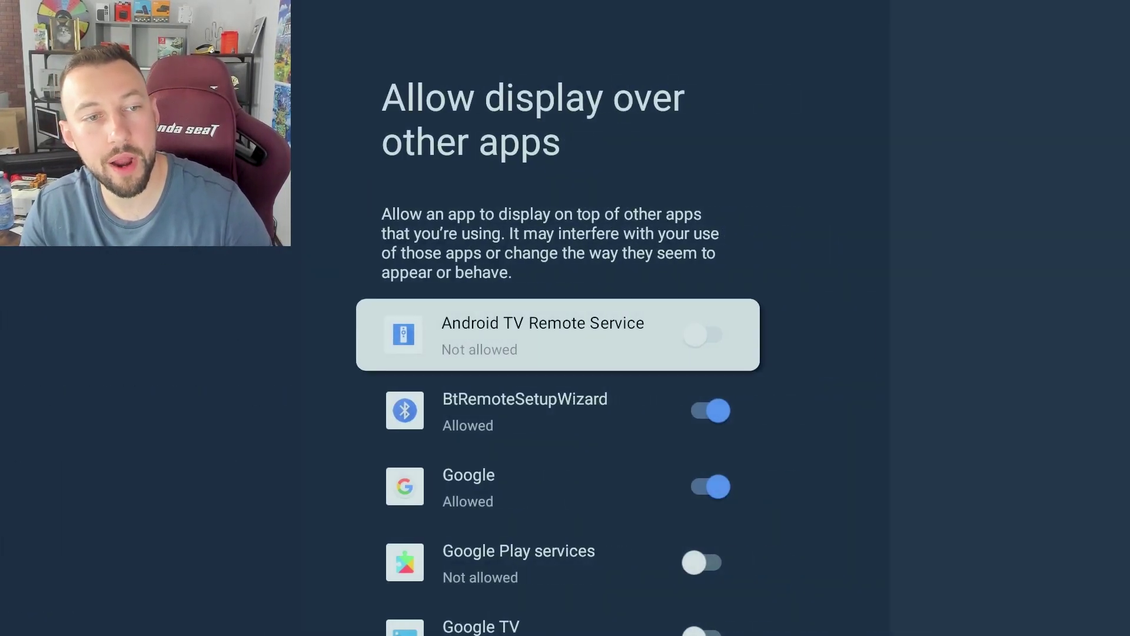
pyautogui.press('Down')
pyautogui.press('Down')
pyautogui.press('Down')
pyautogui.press('Down')
pyautogui.press('Down')
pyautogui.press('Down')
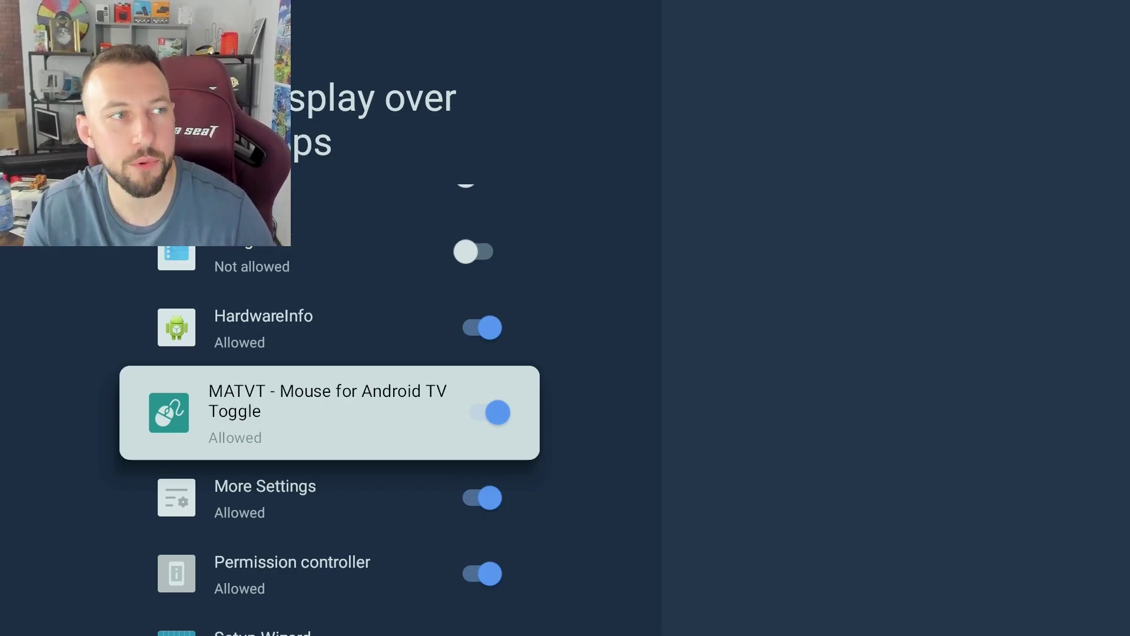
pyautogui.press('Escape')
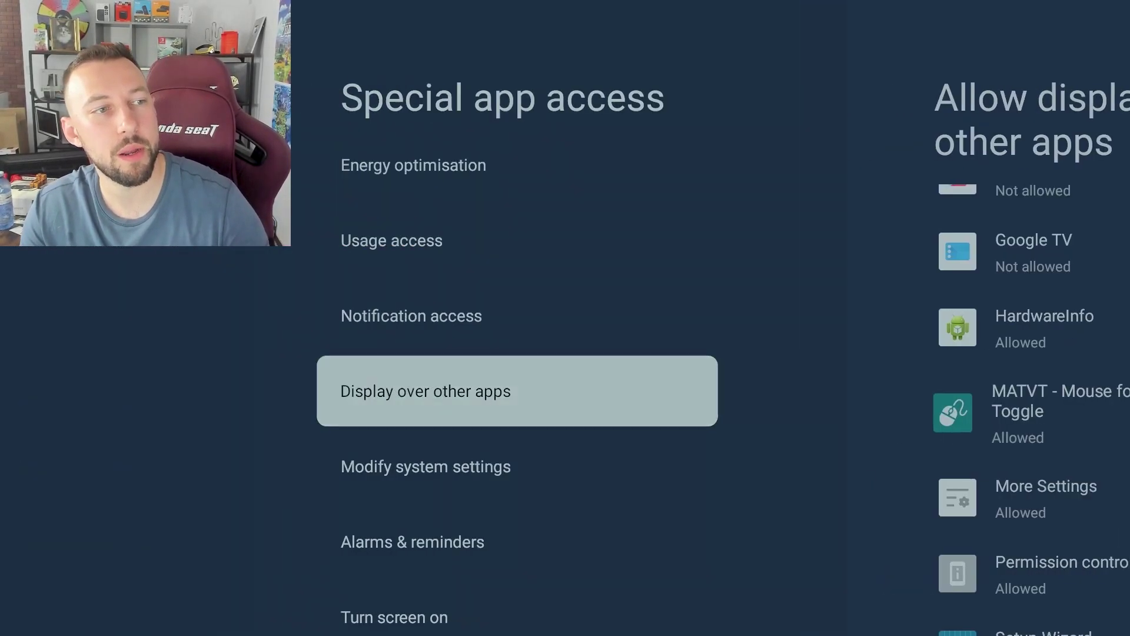
# - Open Accessibility from quick settings and check Mouse Toggle Service's Enable switch is on
pyautogui.press('Escape')
pyautogui.press('Escape')
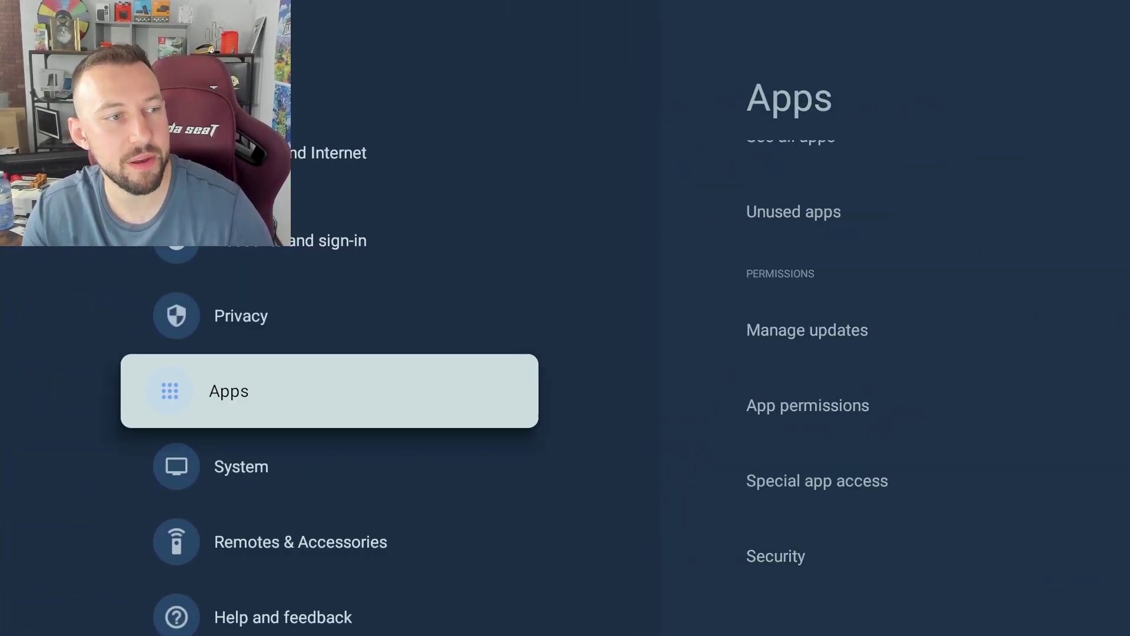
pyautogui.press('Escape')
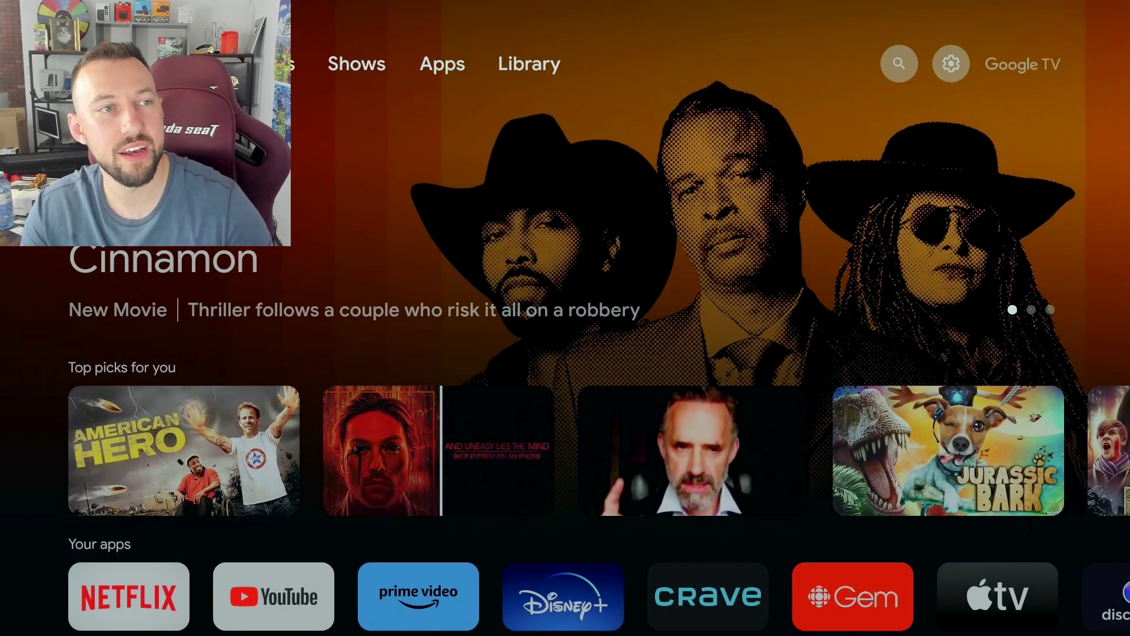
pyautogui.press('Right')
pyautogui.press('Right')
pyautogui.press('Right')
pyautogui.press('Right')
pyautogui.press('Right')
pyautogui.press('Right')
pyautogui.press('Return')
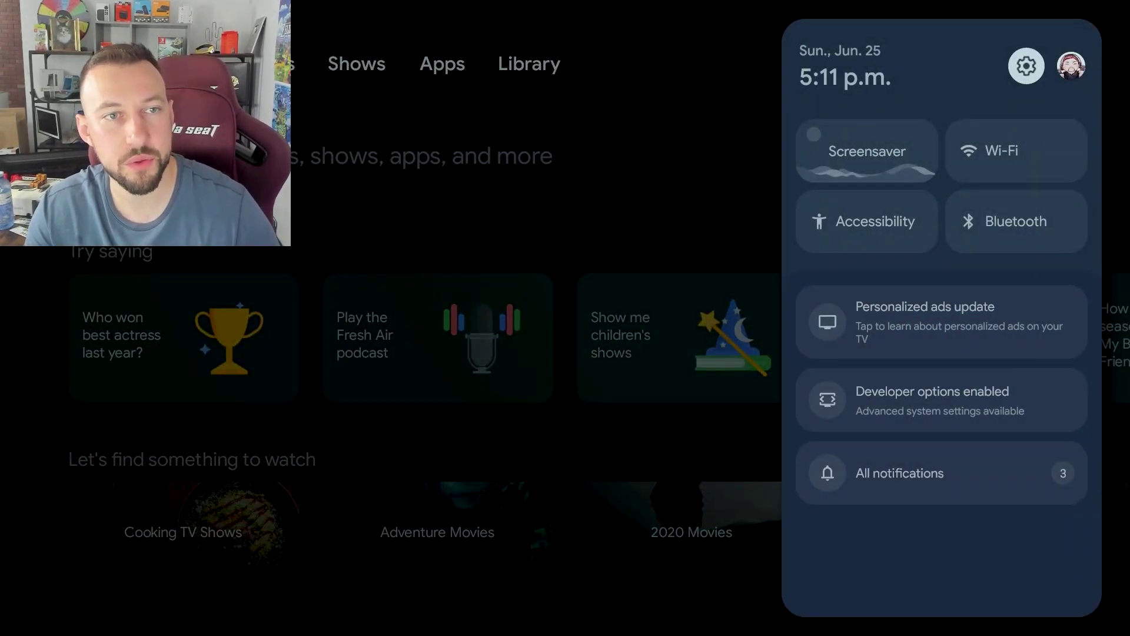
pyautogui.press('Down')
pyautogui.press('Down')
pyautogui.press('Left')
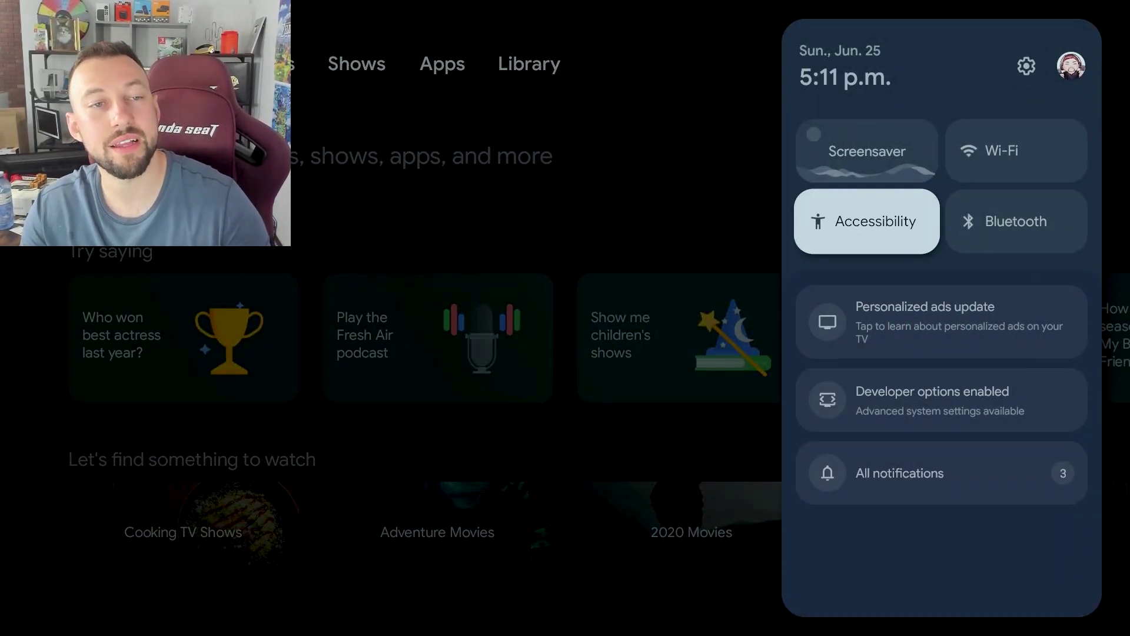
pyautogui.press('Return')
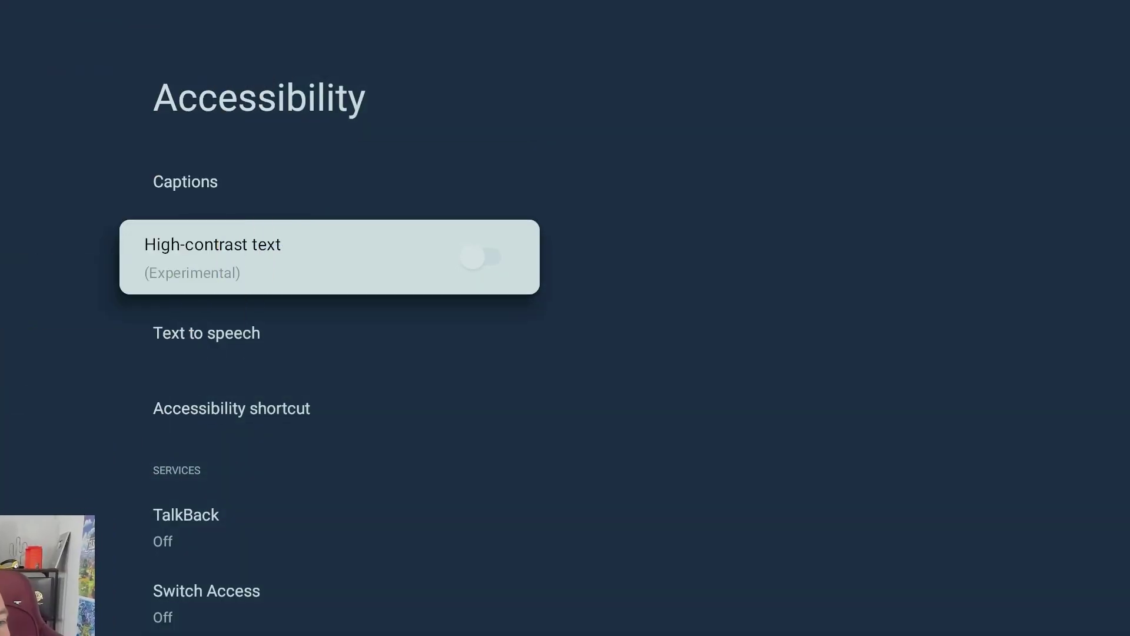
pyautogui.press('Down')
pyautogui.press('Down')
pyautogui.press('Down')
pyautogui.press('Down')
pyautogui.press('Down')
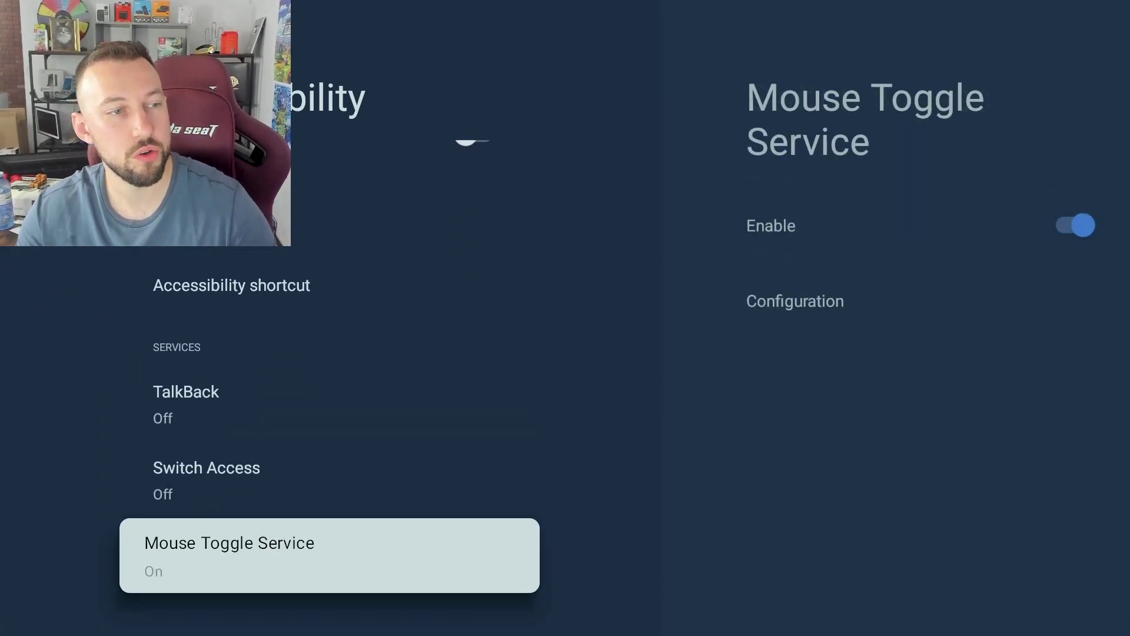
pyautogui.press('Return')
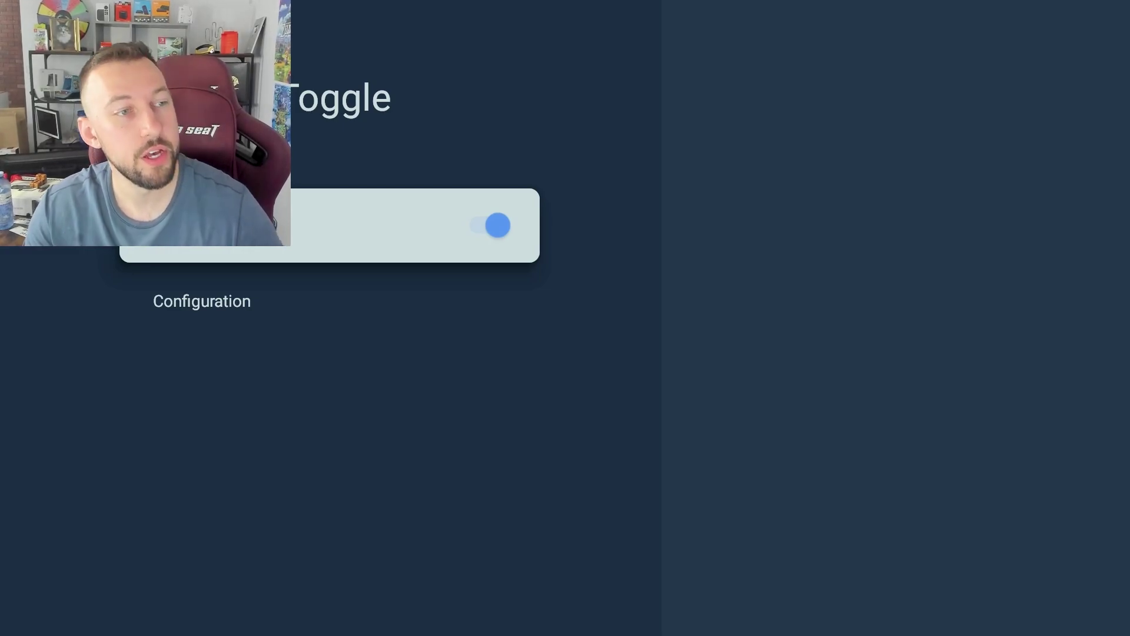
# - Go to the For you home page and launch MATVT Mouse for Android TV from Your apps
pyautogui.press('Escape')
pyautogui.press('Home')
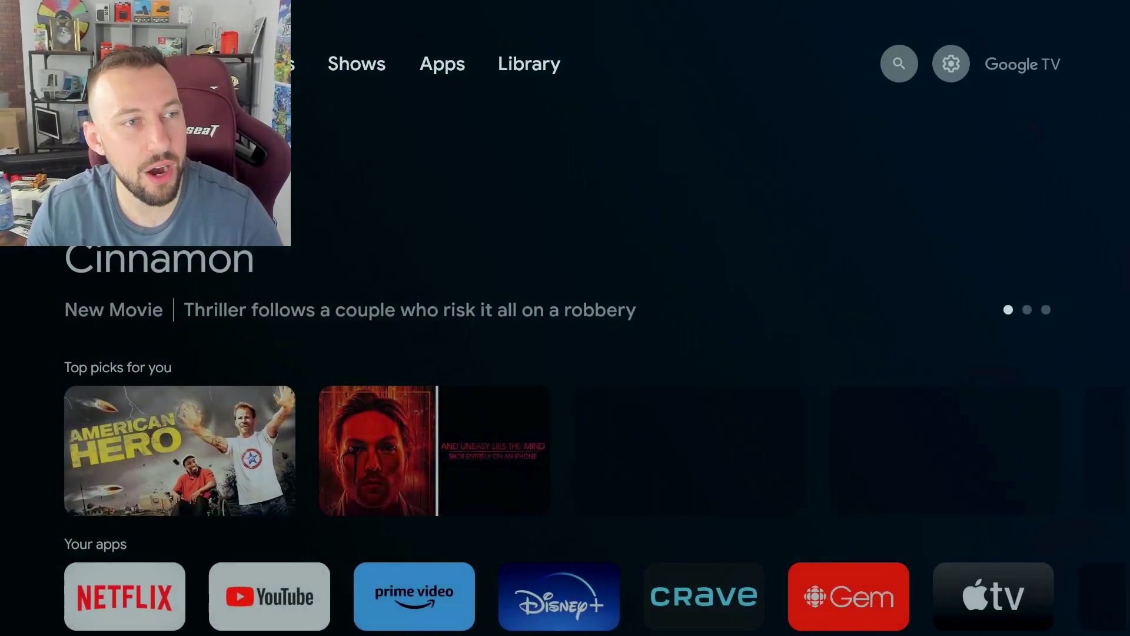
pyautogui.press('Right')
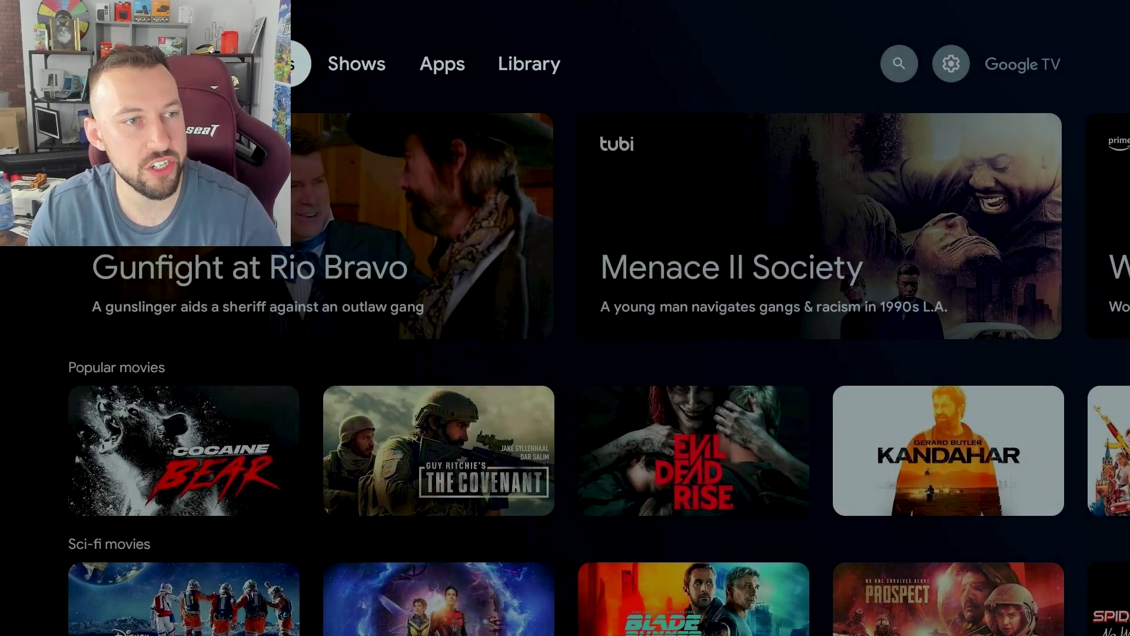
pyautogui.press('Left')
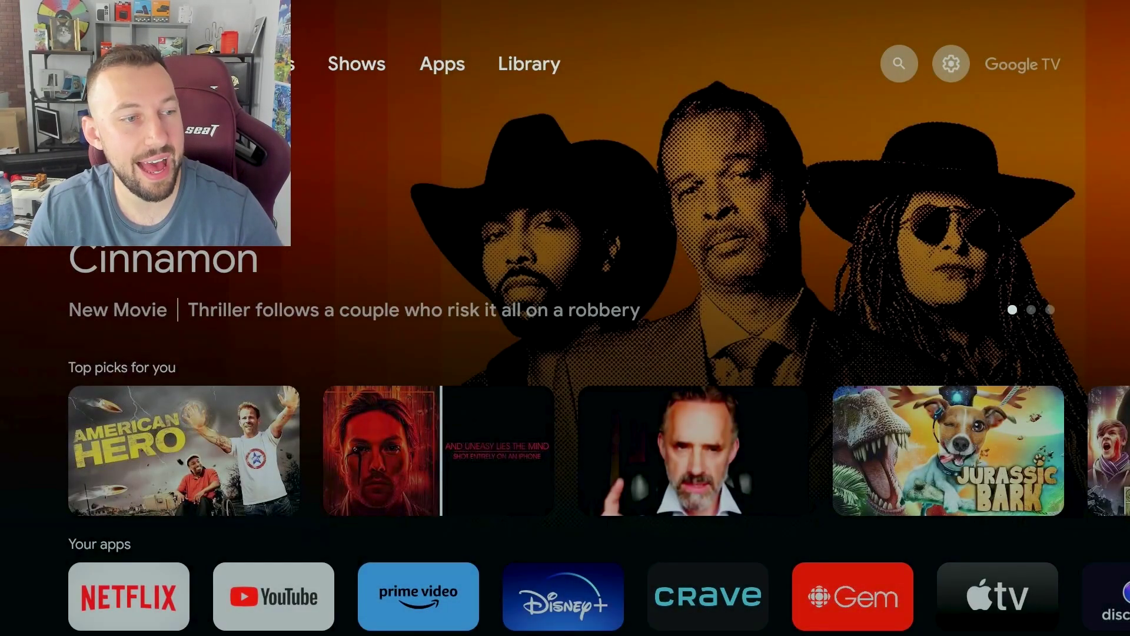
pyautogui.press('Down')
pyautogui.press('Down')
pyautogui.press('Right')
pyautogui.press('Right')
pyautogui.press('Right')
pyautogui.press('Right')
pyautogui.press('Right')
pyautogui.press('Right')
pyautogui.press('Right')
pyautogui.press('Right')
pyautogui.press('Right')
pyautogui.press('Right')
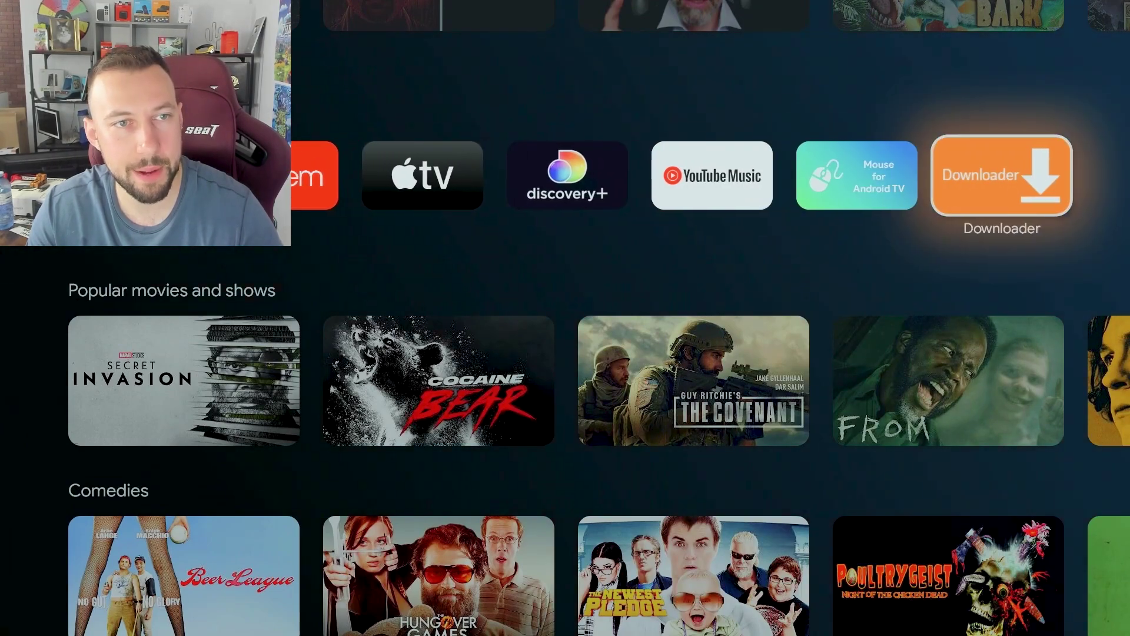
pyautogui.press('Left')
pyautogui.press('Return')
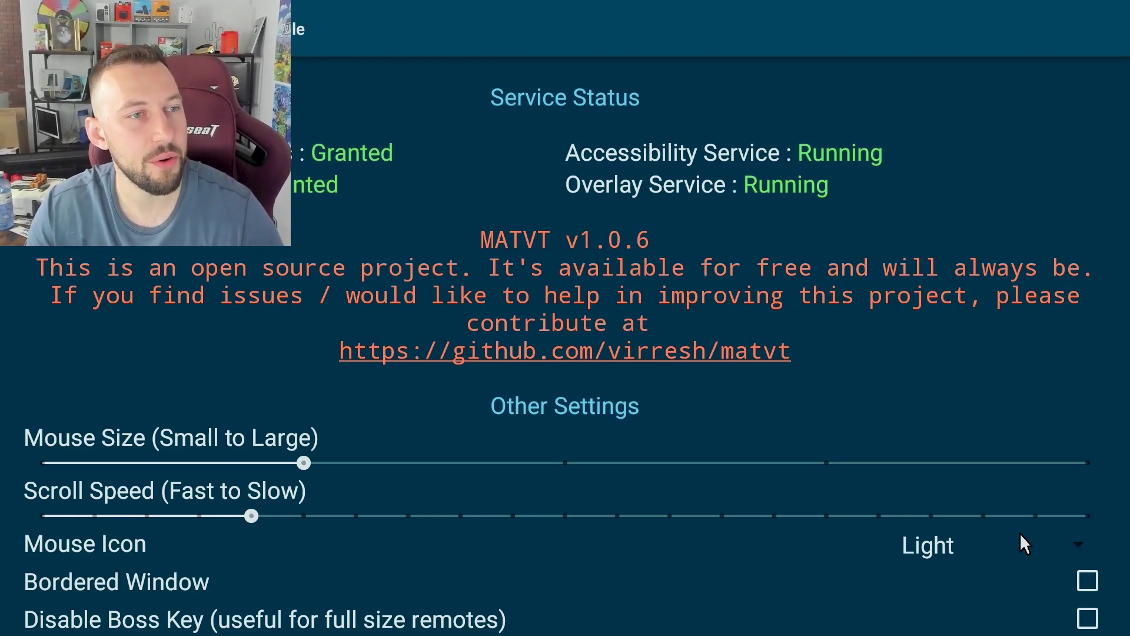
# - Try out the Mouse Size slider and settle on a small mouse size
pyautogui.press('Down')
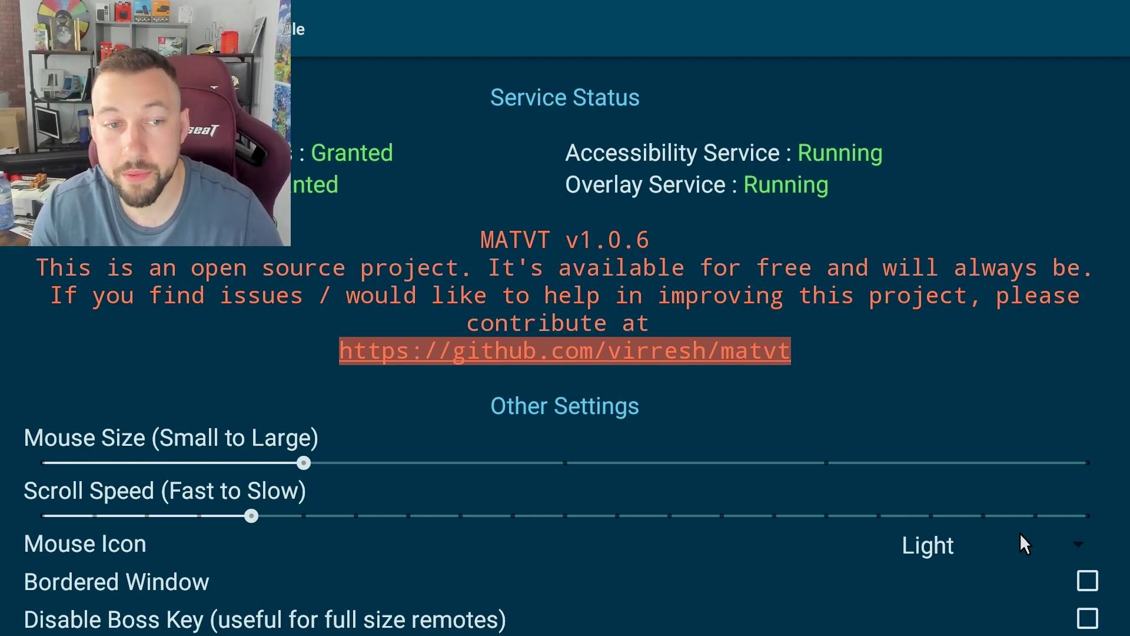
pyautogui.press('Down')
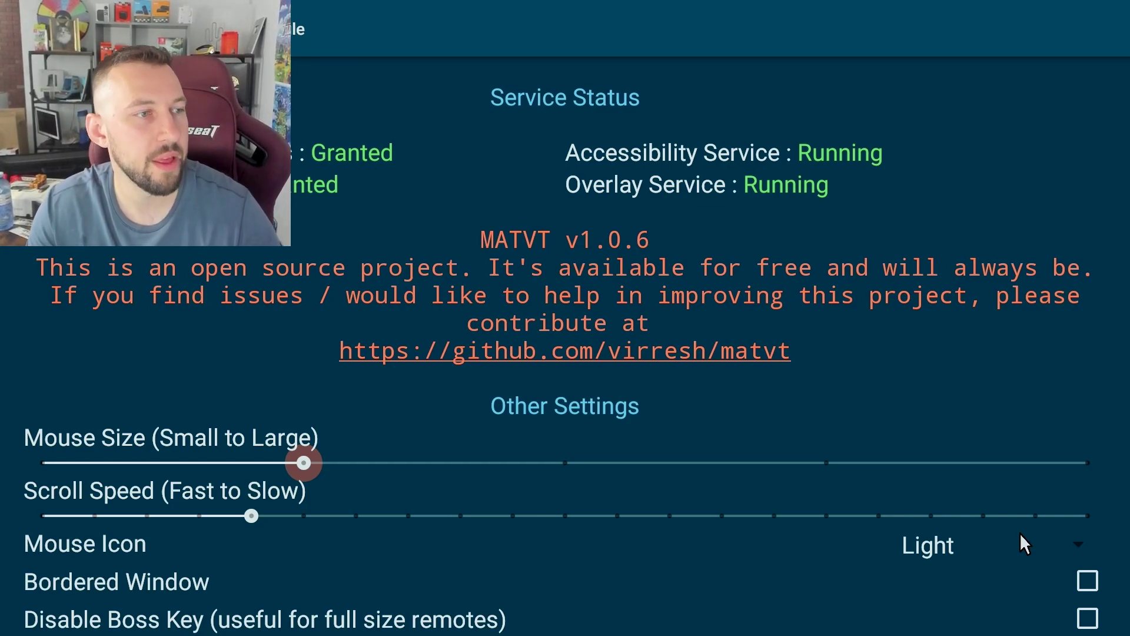
pyautogui.press('Left')
pyautogui.press('Right')
pyautogui.press('Right')
pyautogui.press('Right')
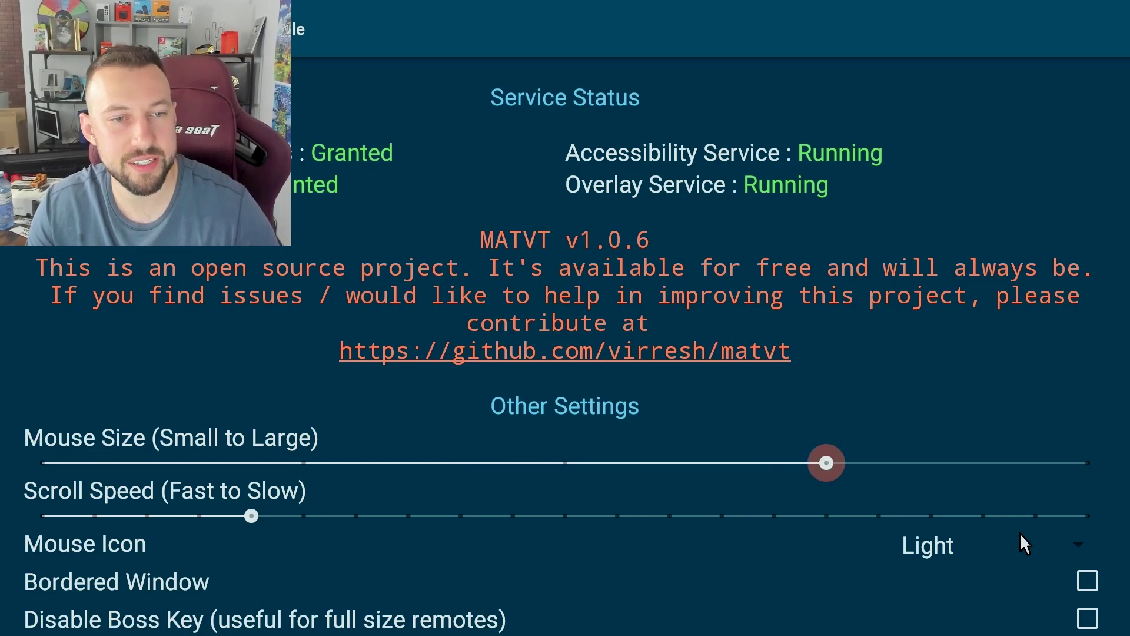
pyautogui.press('Right')
pyautogui.press('Left')
pyautogui.press('Left')
pyautogui.press('Left')
pyautogui.press('Left')
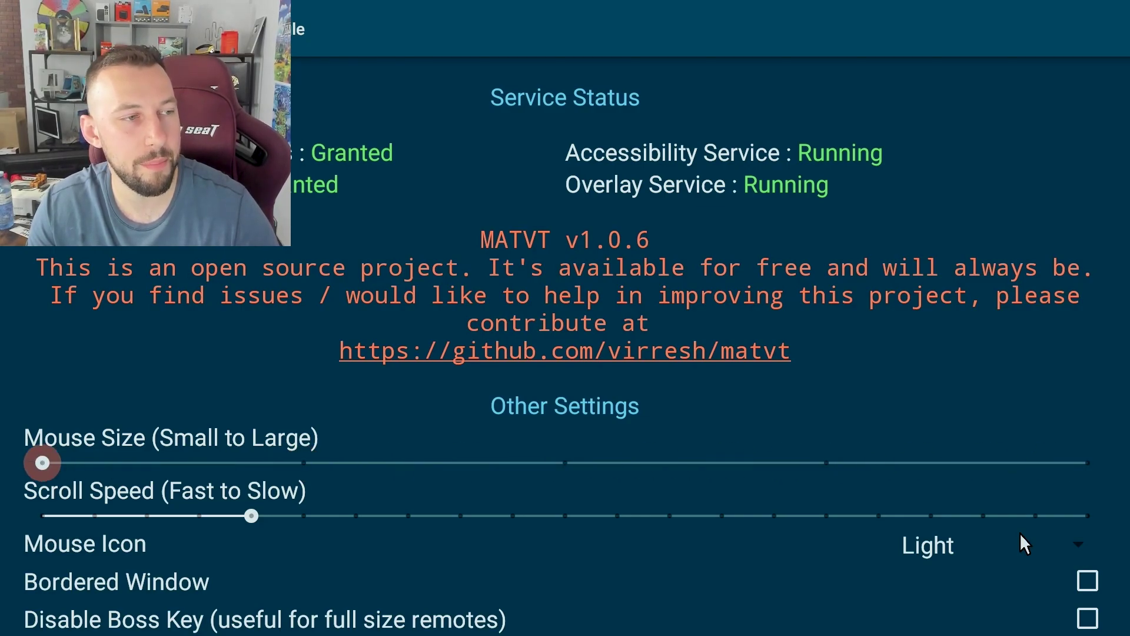
pyautogui.press('Right')
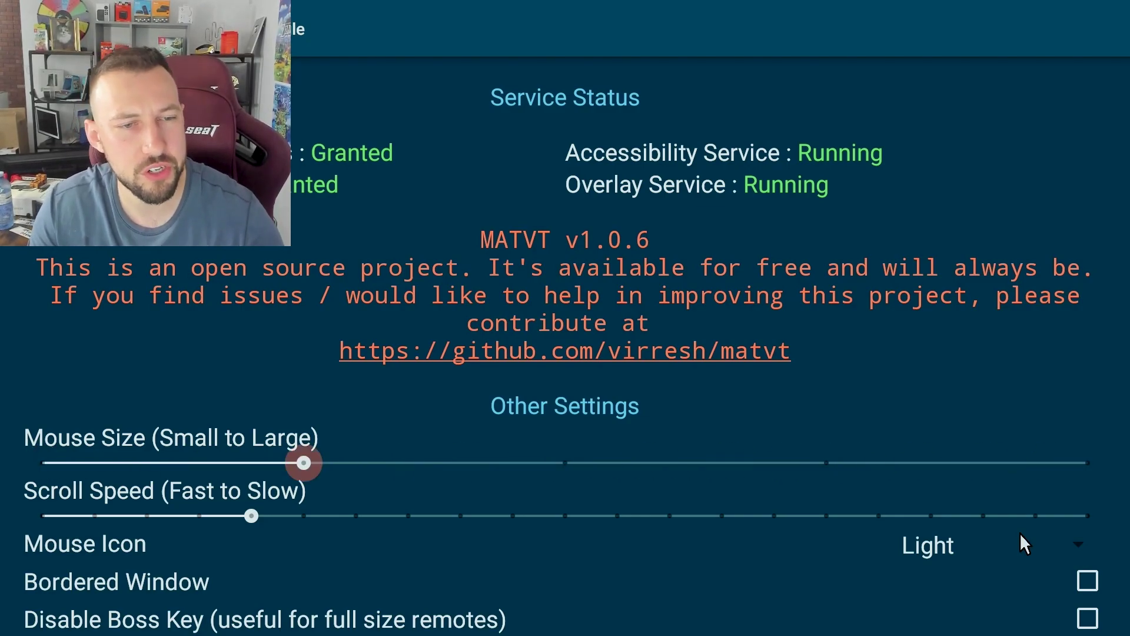
# - Set a slower Scroll Speed on its slider
pyautogui.press('Down')
pyautogui.press('Right')
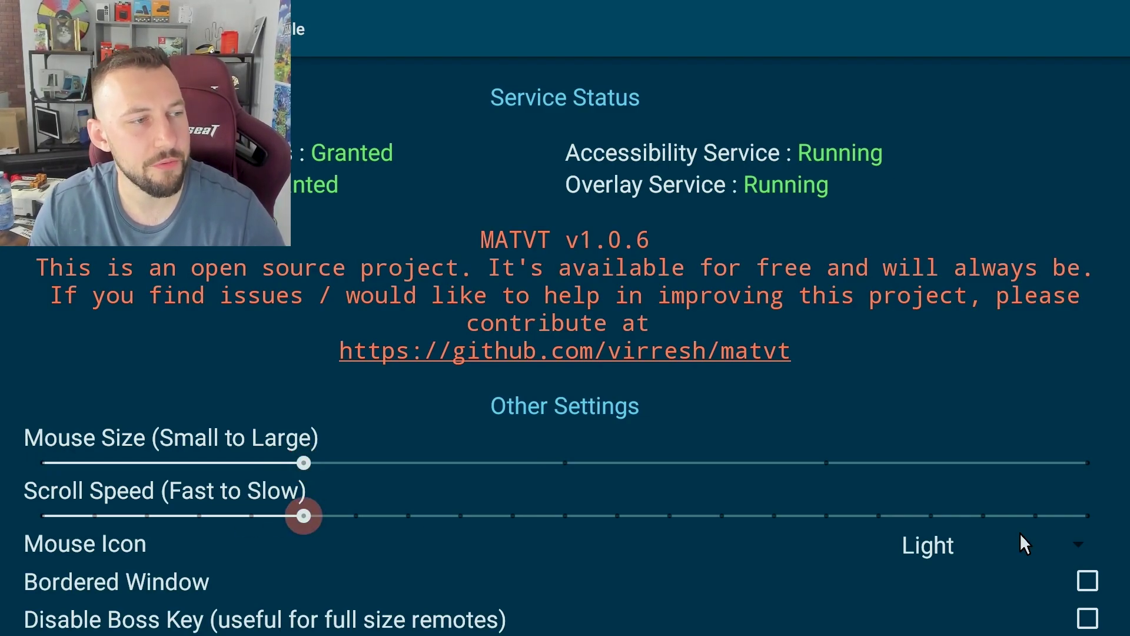
pyautogui.press('Right')
pyautogui.press('Right')
pyautogui.press('Left')
pyautogui.press('Left')
pyautogui.press('Right')
pyautogui.press('Right')
pyautogui.press('Right')
pyautogui.press('Right')
pyautogui.press('Right')
pyautogui.press('Right')
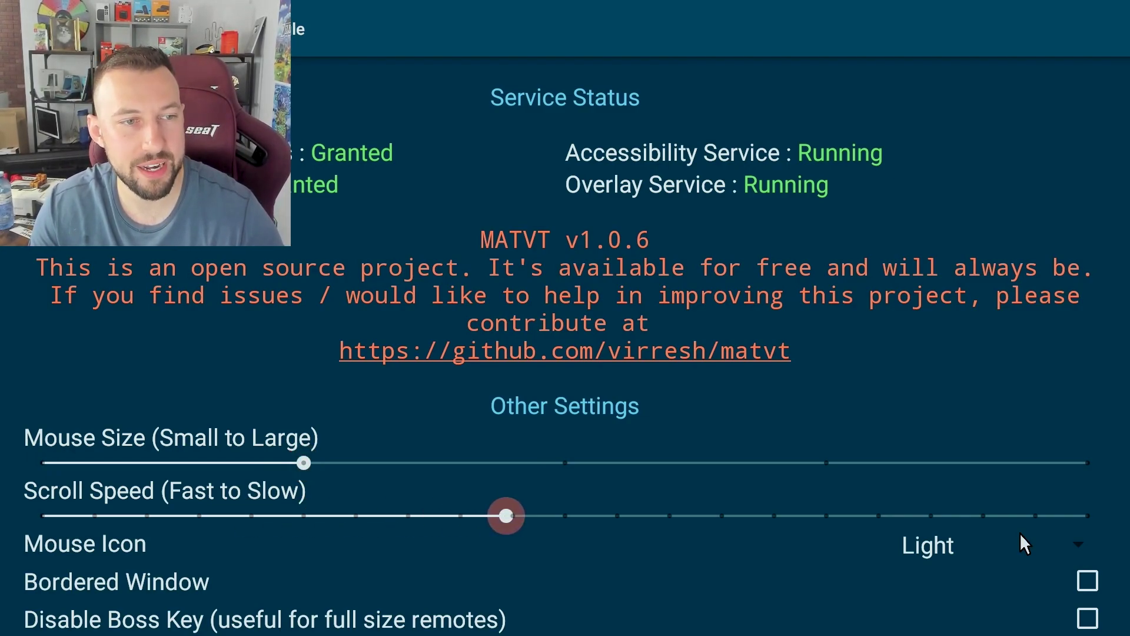
# - Set the Mouse Icon style to Hand
pyautogui.press('Down')
pyautogui.press('Return')
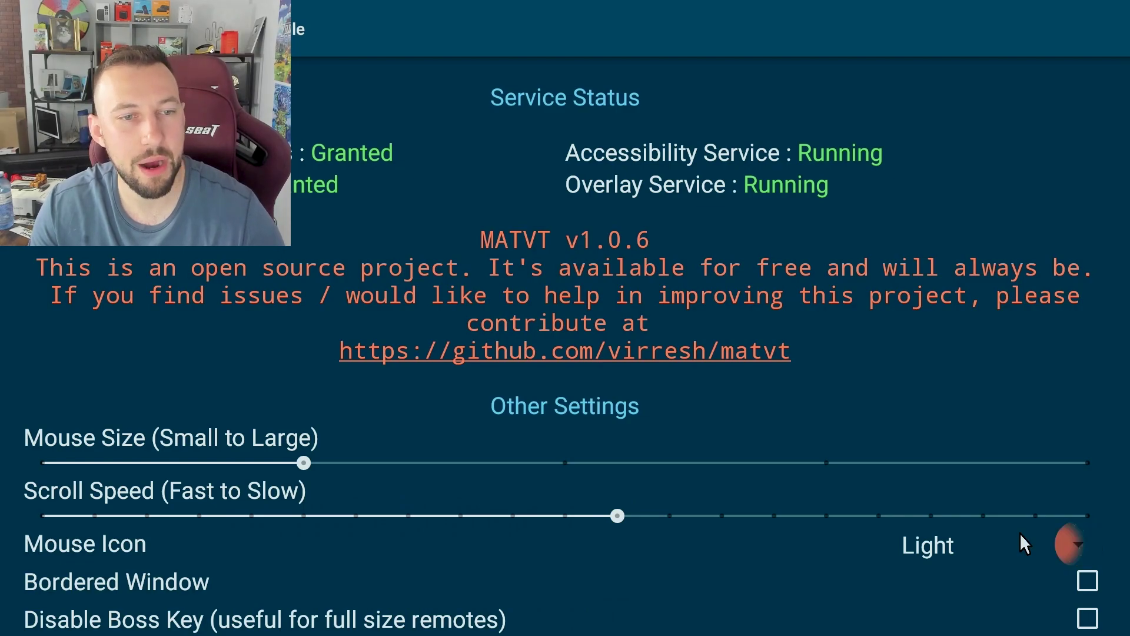
pyautogui.press('Down')
pyautogui.press('Down')
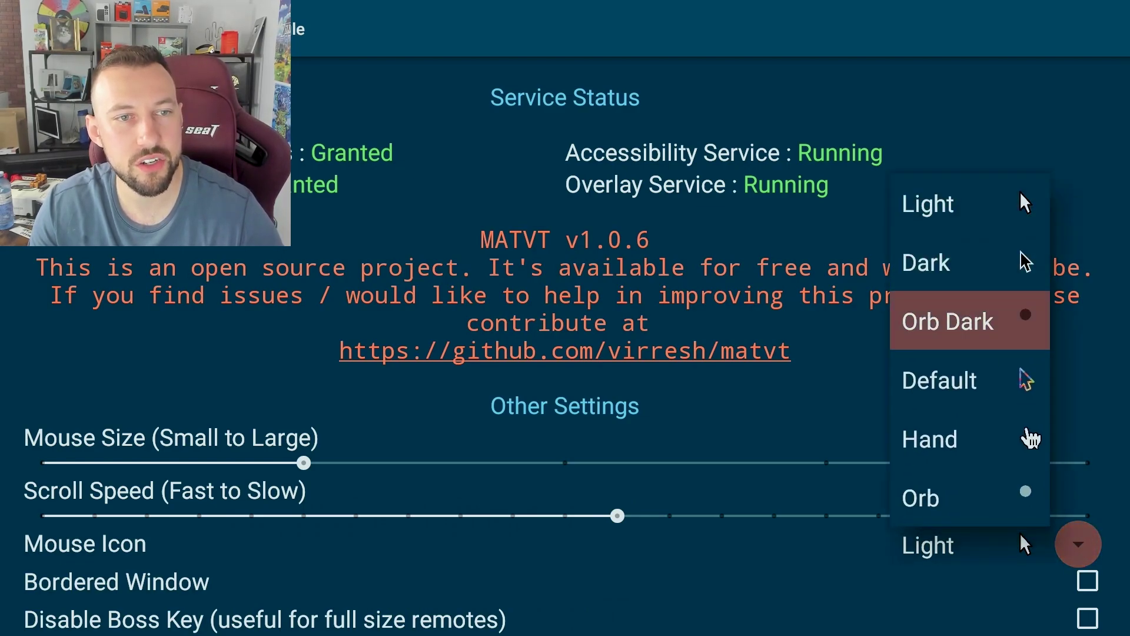
pyautogui.press('Down')
pyautogui.press('Down')
pyautogui.press('Return')
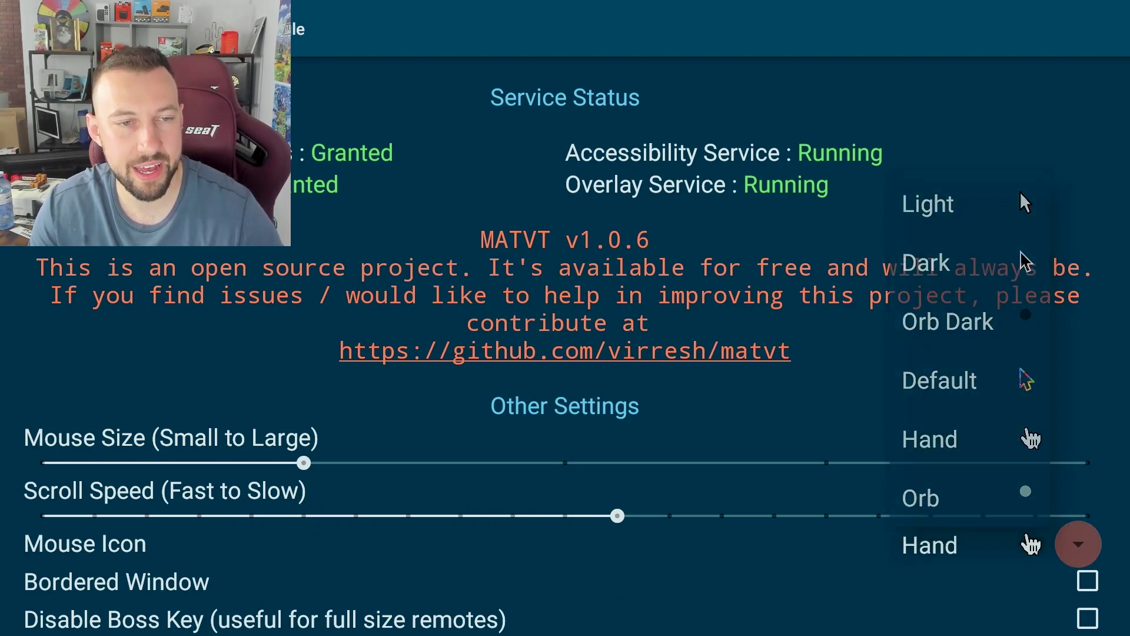
# - Save the boss key as 164 and return to the Google TV home screen
pyautogui.press('Down')
pyautogui.press('Down')
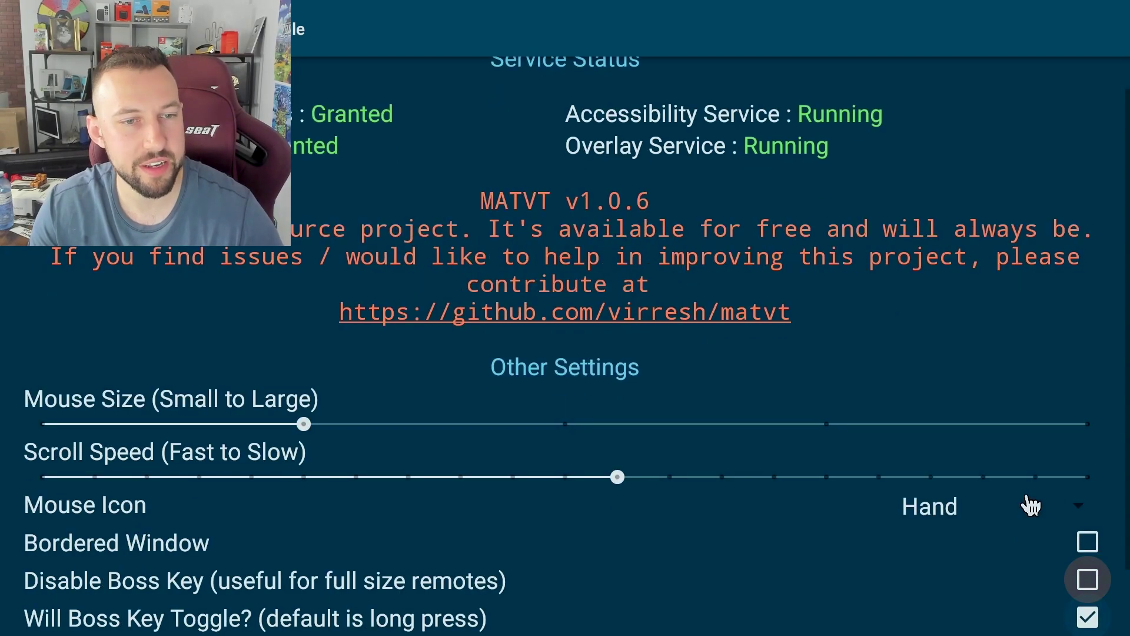
pyautogui.press('Down')
pyautogui.press('Up')
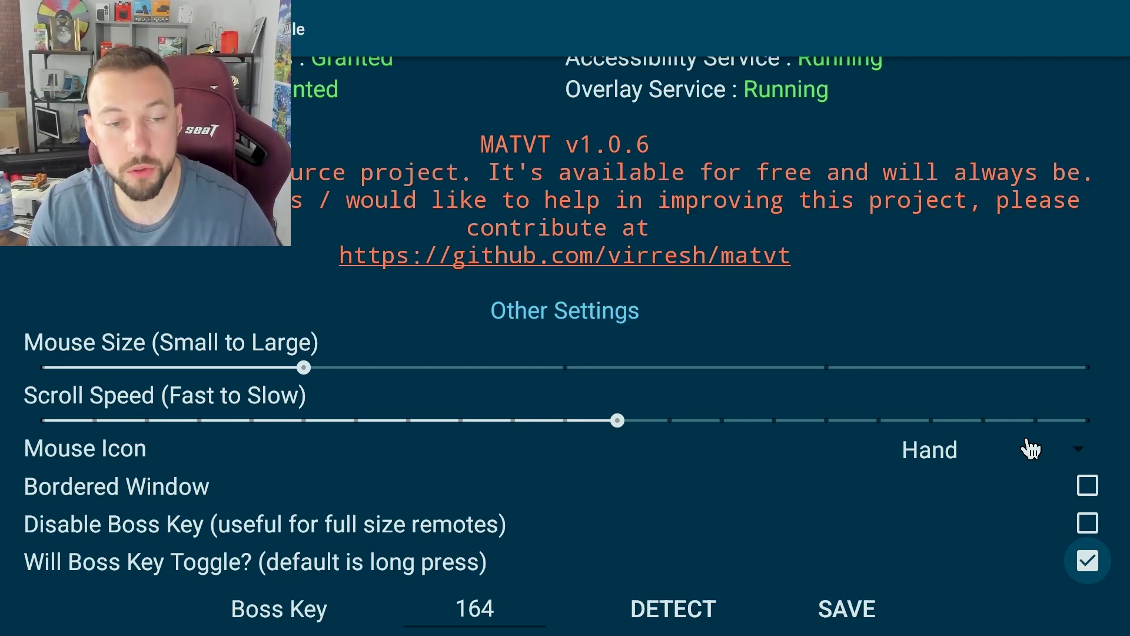
pyautogui.press('Down')
pyautogui.press('Right')
pyautogui.press('Return')
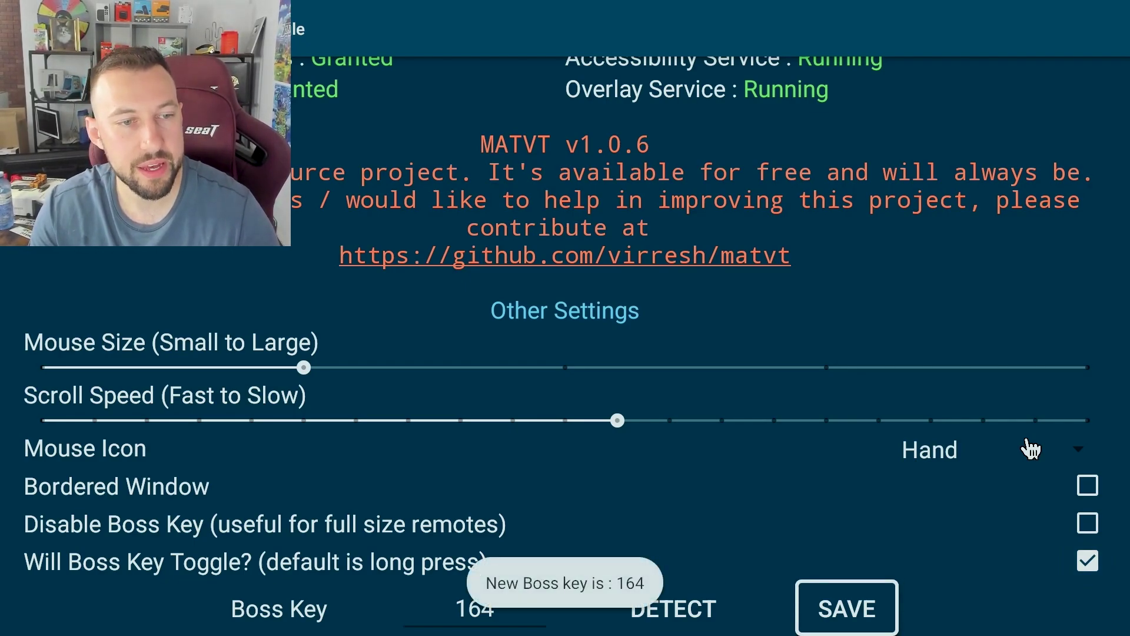
pyautogui.press('Escape')
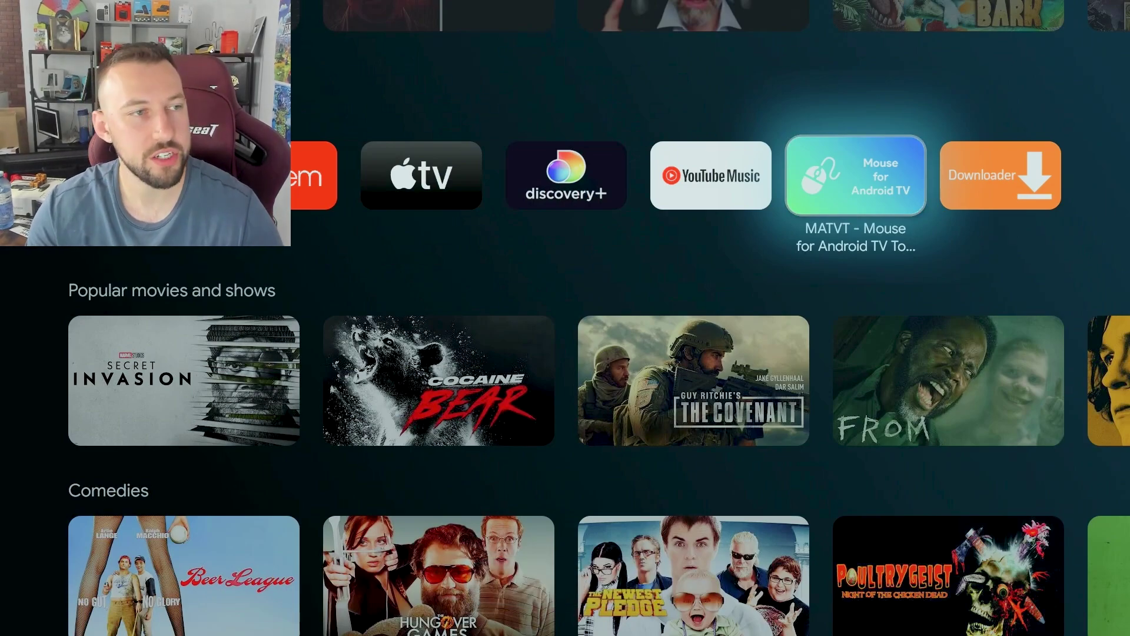
# - Use the 164 boss key to turn on the hand cursor, then go back to the top of home
pyautogui.press('XF86AudioMute')
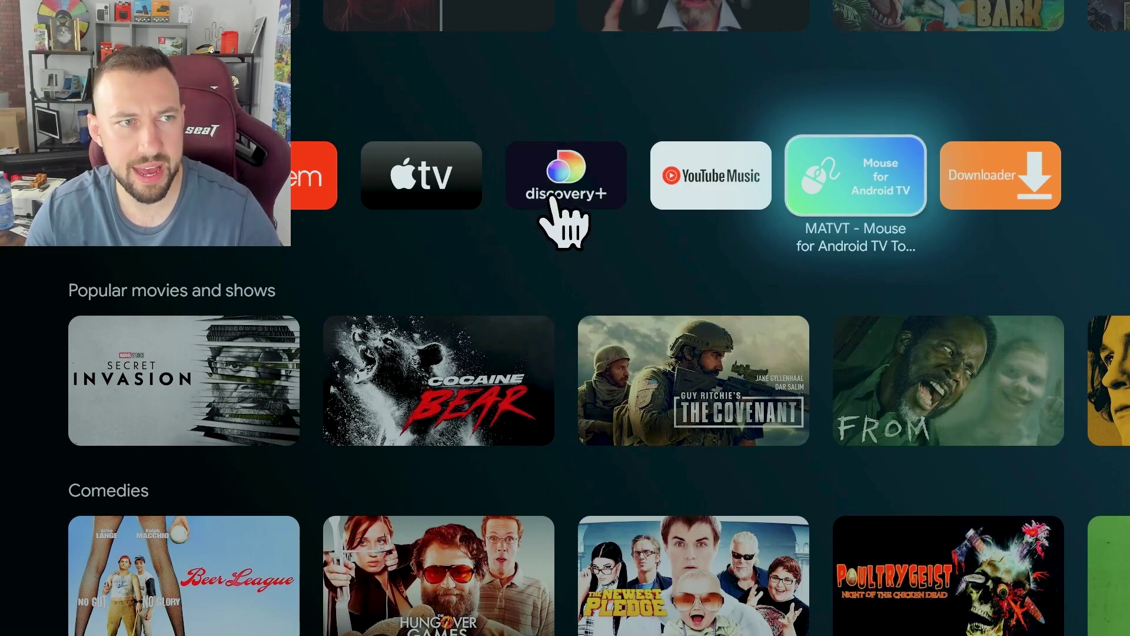
pyautogui.press('Escape')
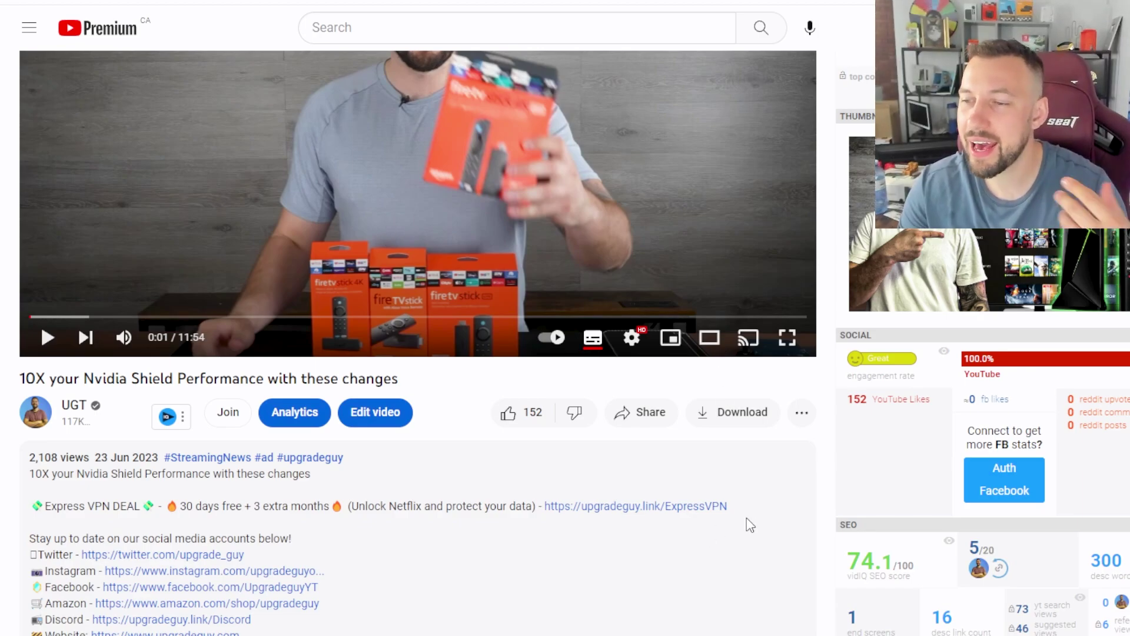
pyautogui.tripleClick(655, 505)
pyautogui.moveTo(545, 505); pyautogui.dragTo(728, 506)
pyautogui.click(729, 526)
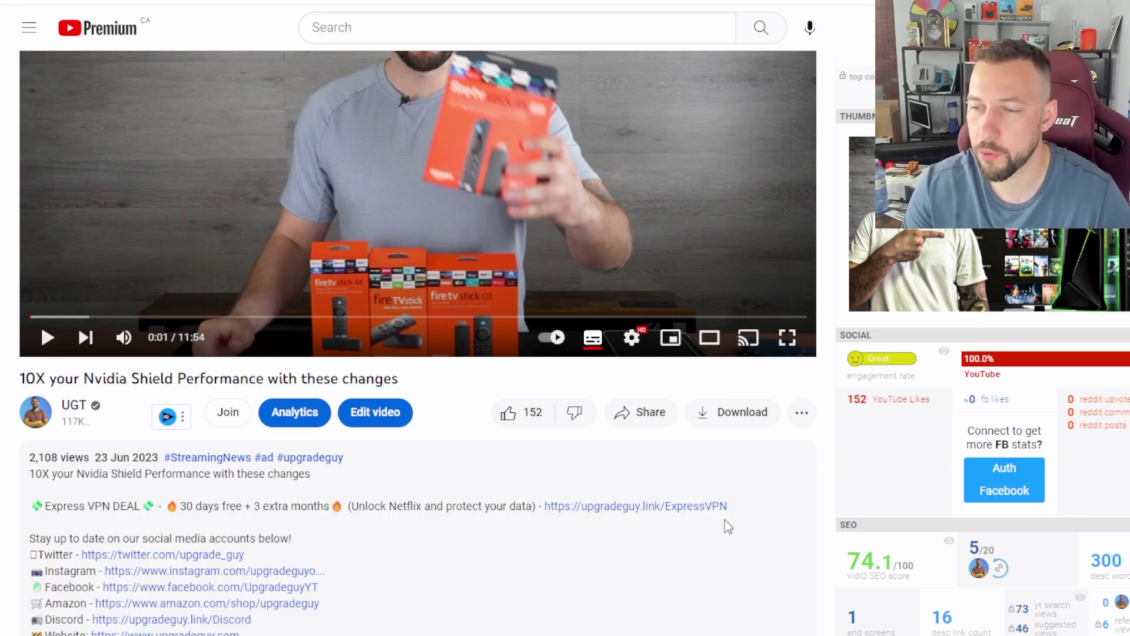